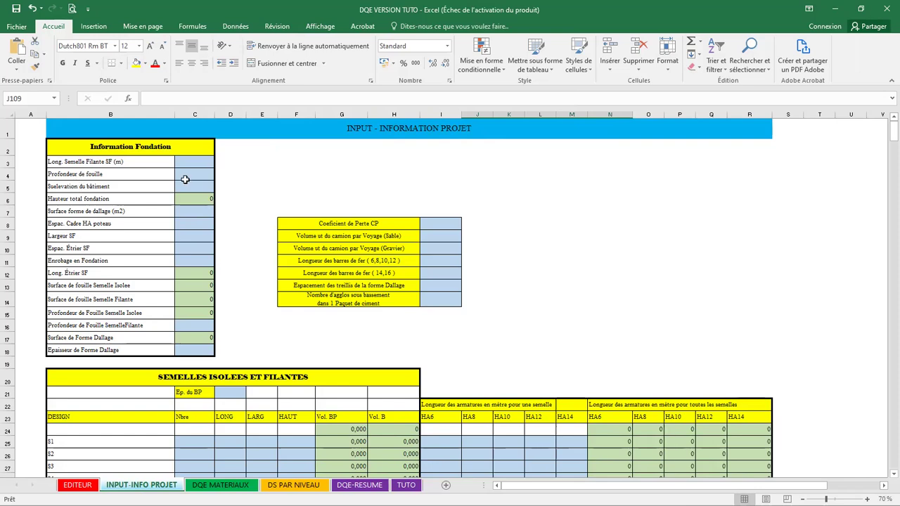
Step: In the foundation information table, enter 1,4 for Profondeur de fouille and 0,6 for Suelevation du bâtiment
click(185, 176)
text(1,4)
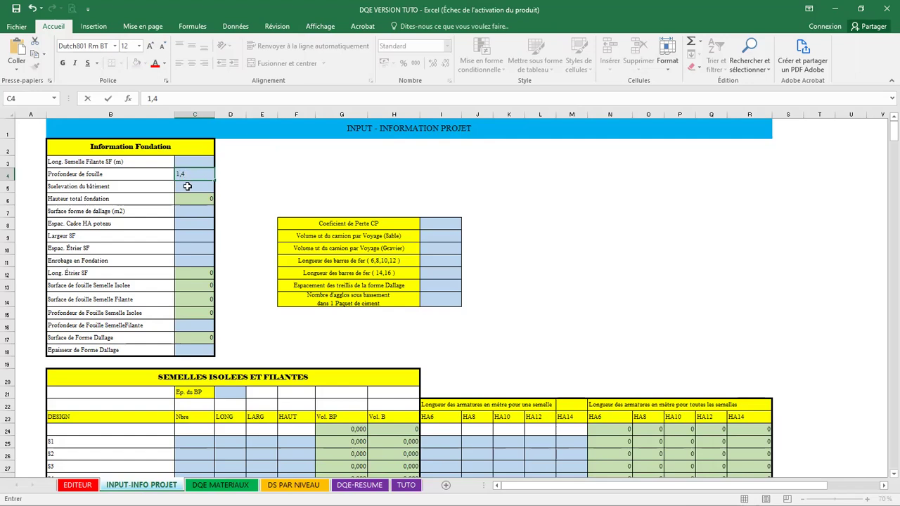
click(188, 186)
text(0,)
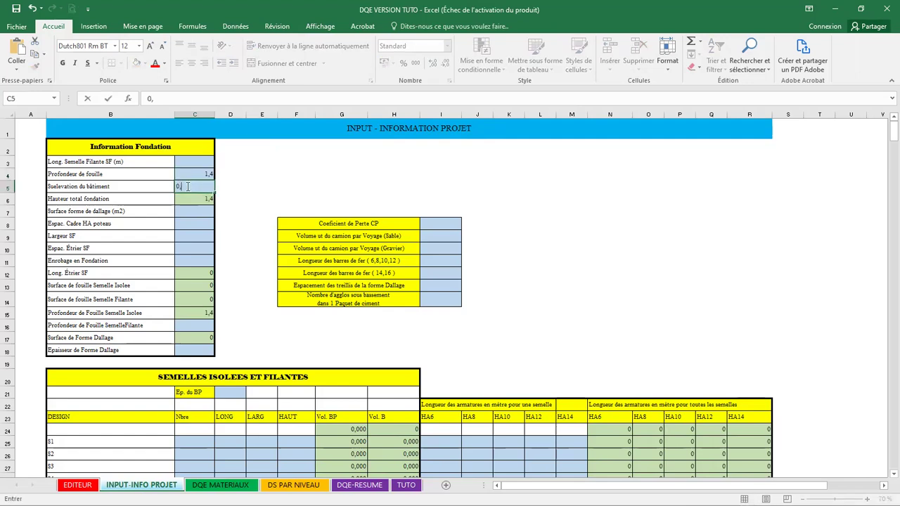
text(6)
click(231, 187)
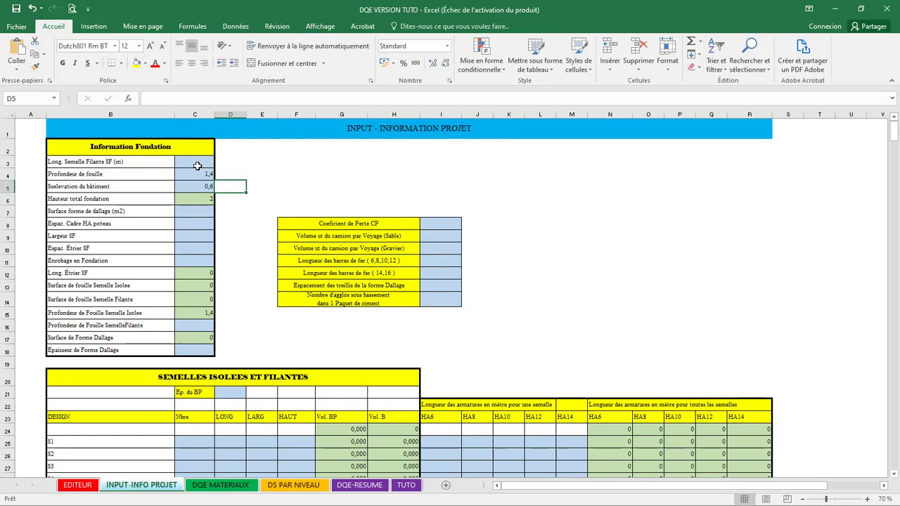
Step: Enter 20 for Long. Semelle Filante SF (m) and 12 for Surface forme de dallage (m2)
click(198, 163)
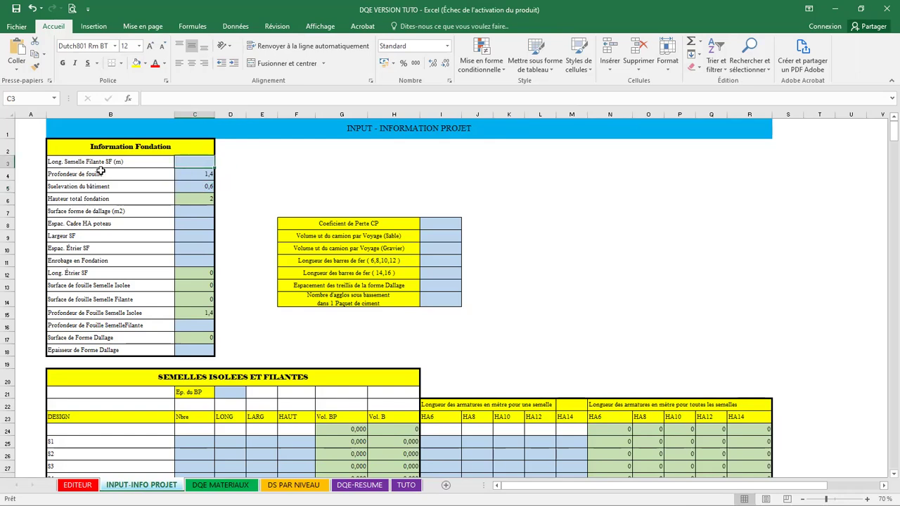
text(20)
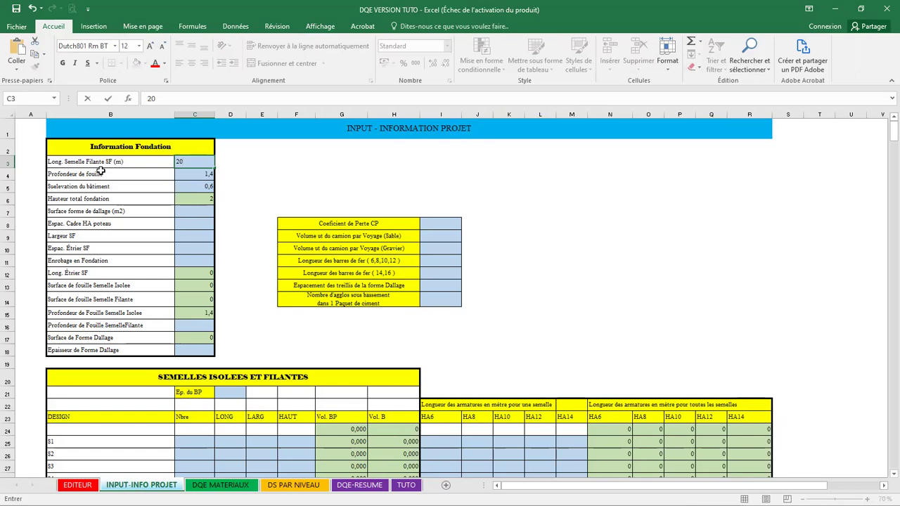
click(190, 211)
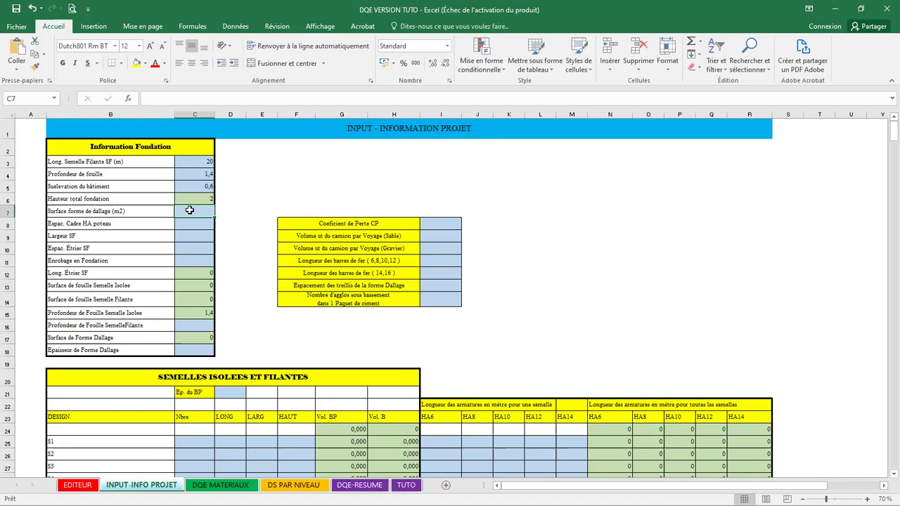
text(12)
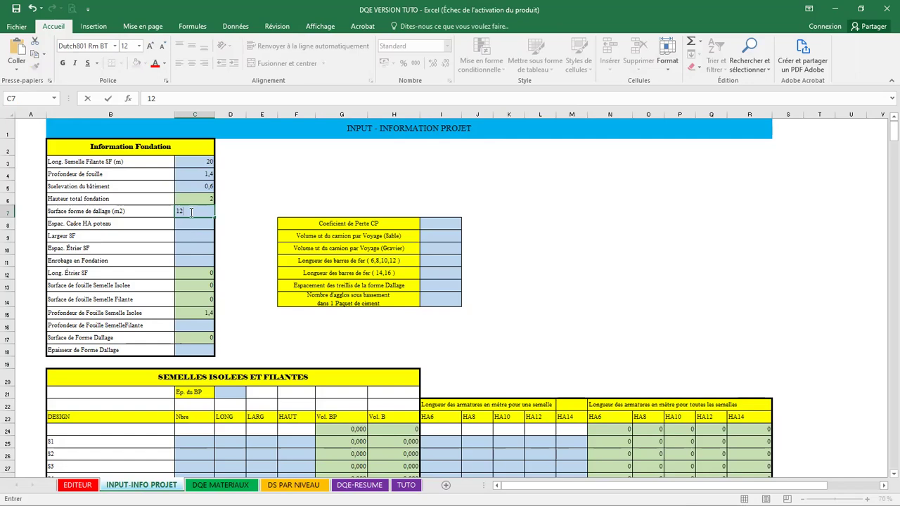
Step: Enter 0,15 for the column tie spacing (Espac. Cadre HA poteau) and 0,4 for Largeur SF
click(188, 225)
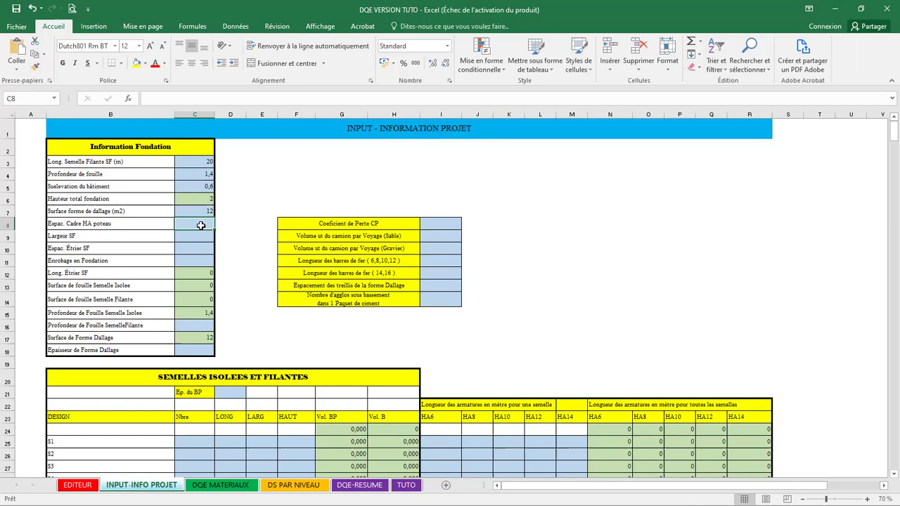
text(0,15)
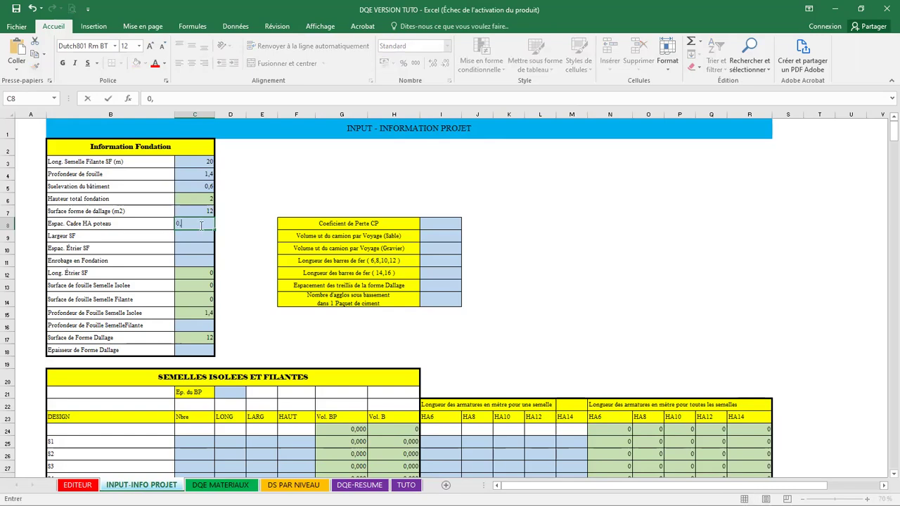
click(183, 241)
text(0)
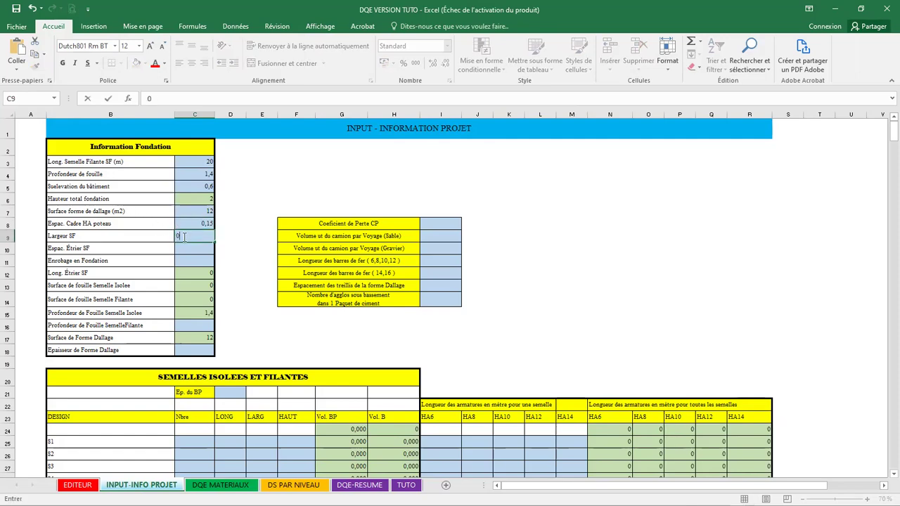
text(,4)
Step: Enter 0,2 for the strip footing stirrup spacing (Espac. Étrier SF) and 0,05 for Enrobage en Fondation
click(185, 251)
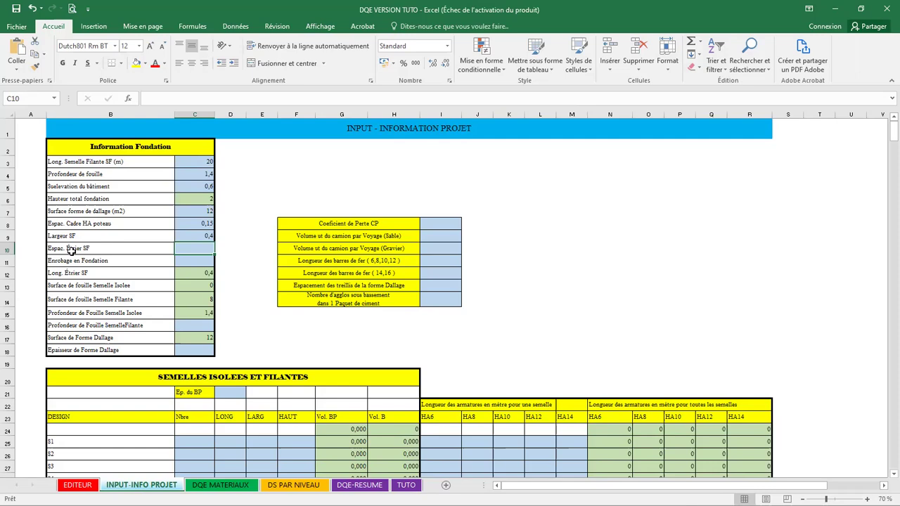
text(0,2)
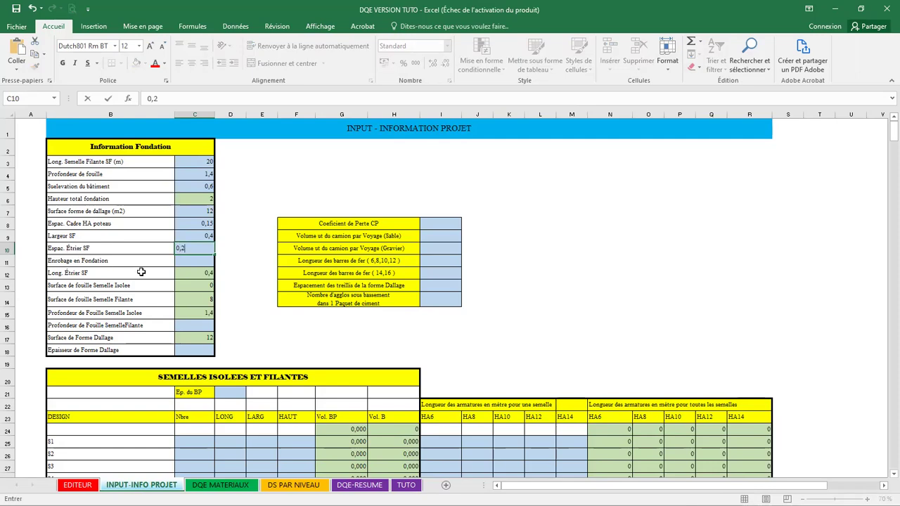
click(181, 261)
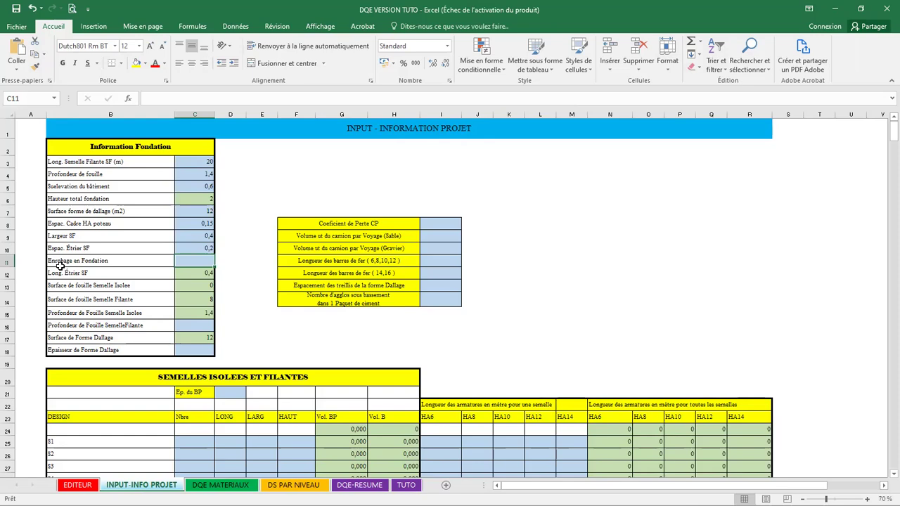
text(0,05)
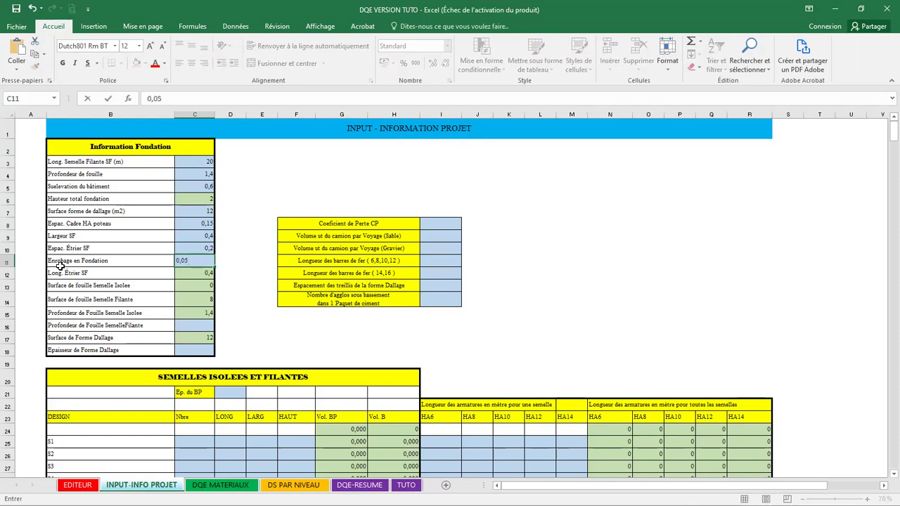
click(184, 300)
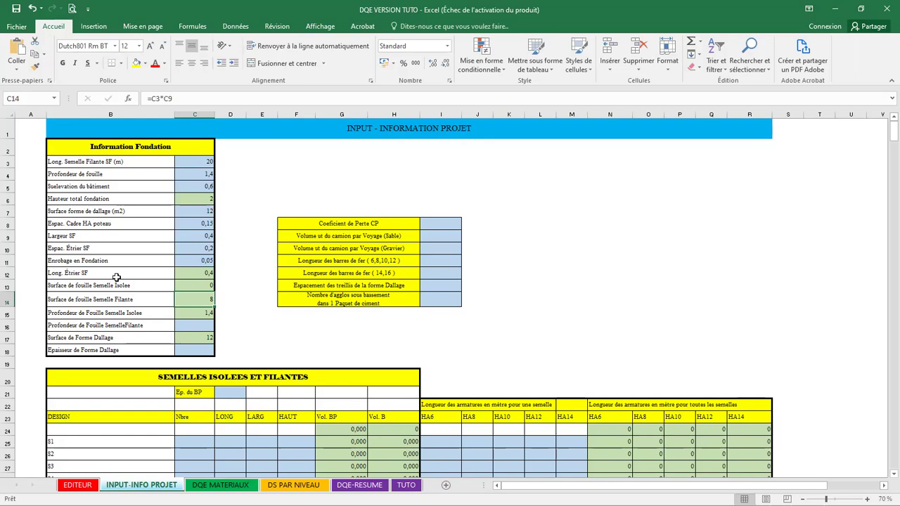
click(230, 249)
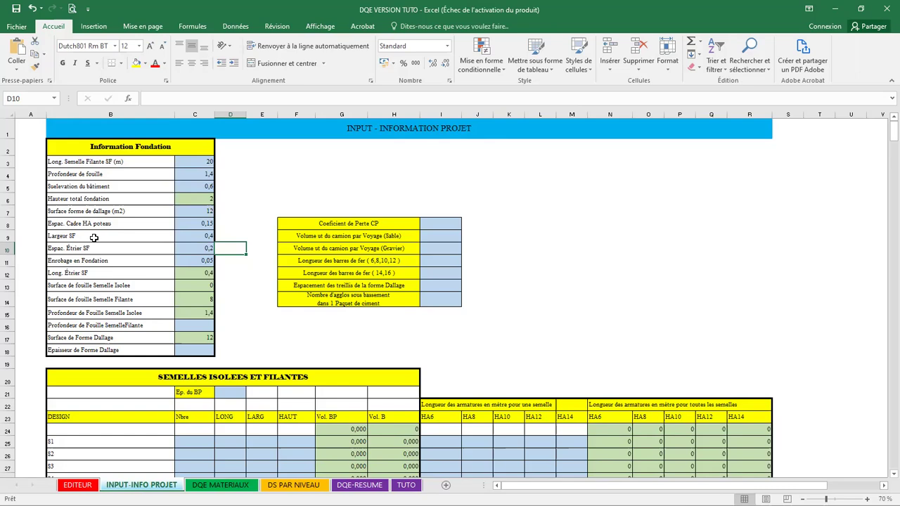
Step: Fill the S1 footing row with Nbre 10, LONG 1,6, LARG 1,6 and HAUT 0,35
click(200, 444)
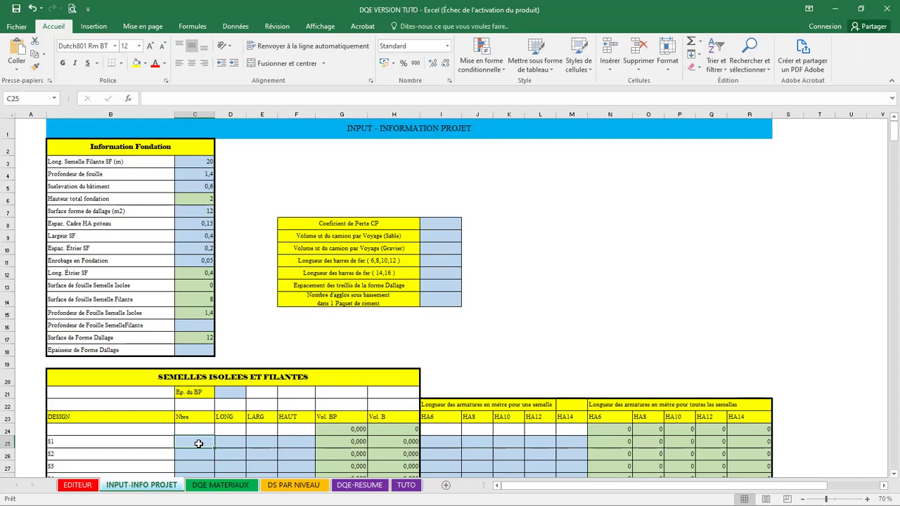
text(10)
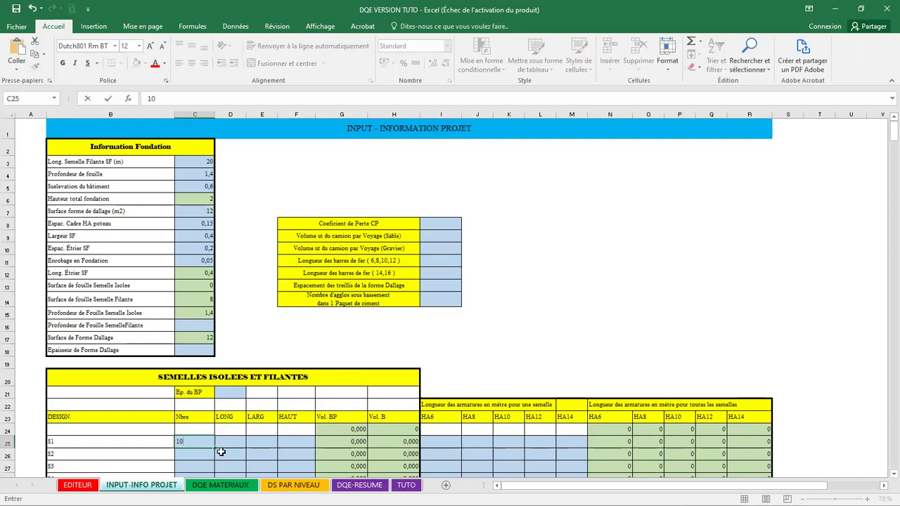
click(236, 445)
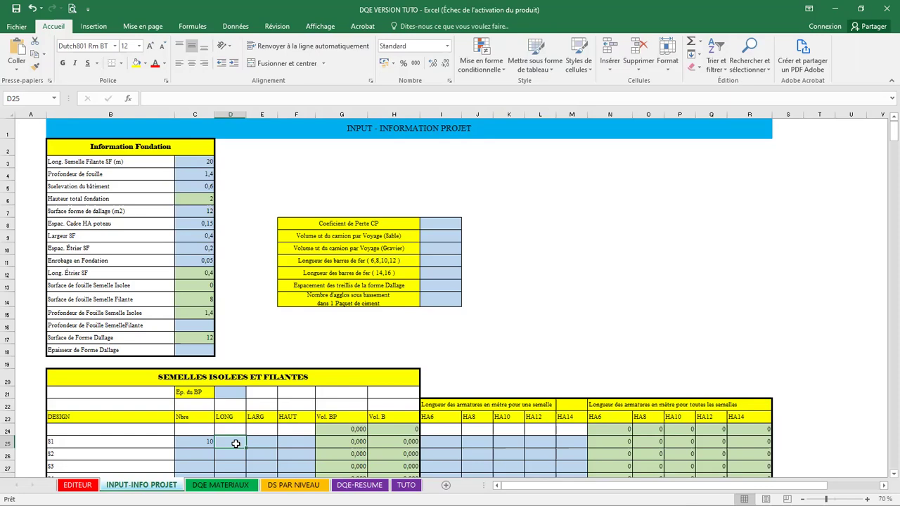
text(1,6)
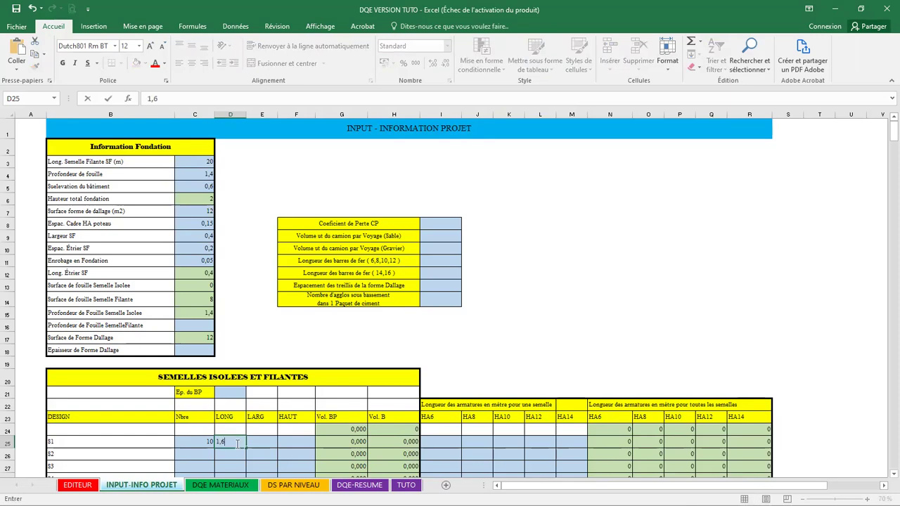
click(259, 443)
text(1)
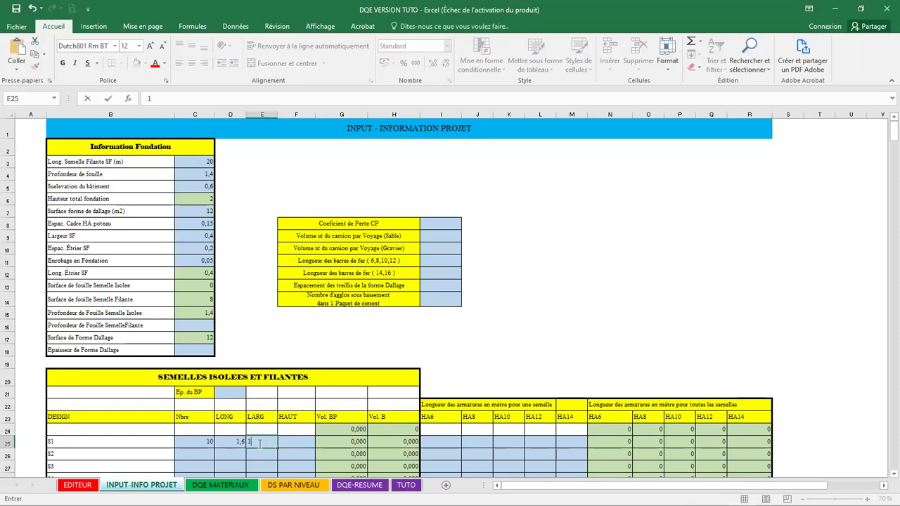
text(,6)
click(295, 442)
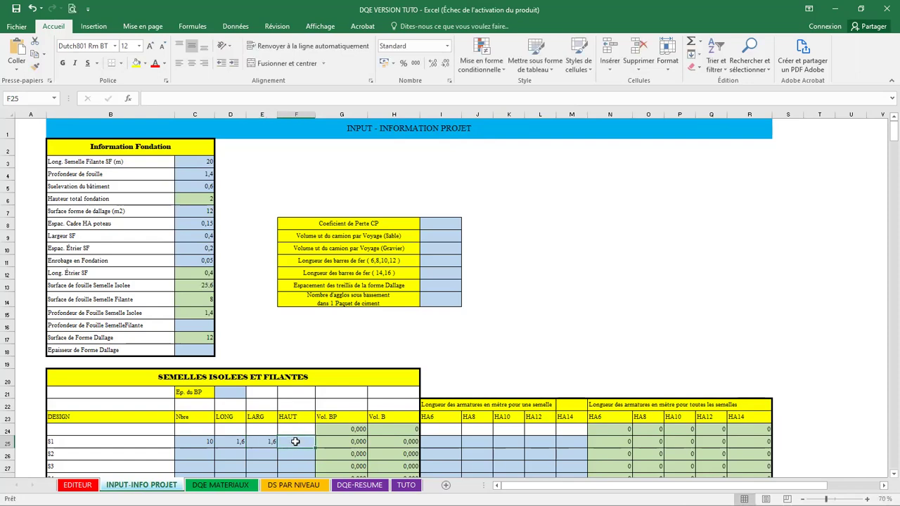
text(0,35)
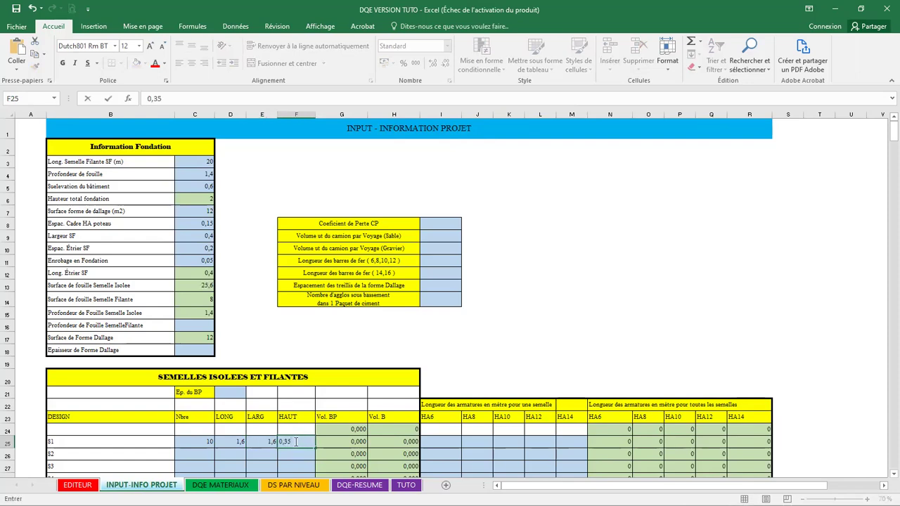
click(298, 456)
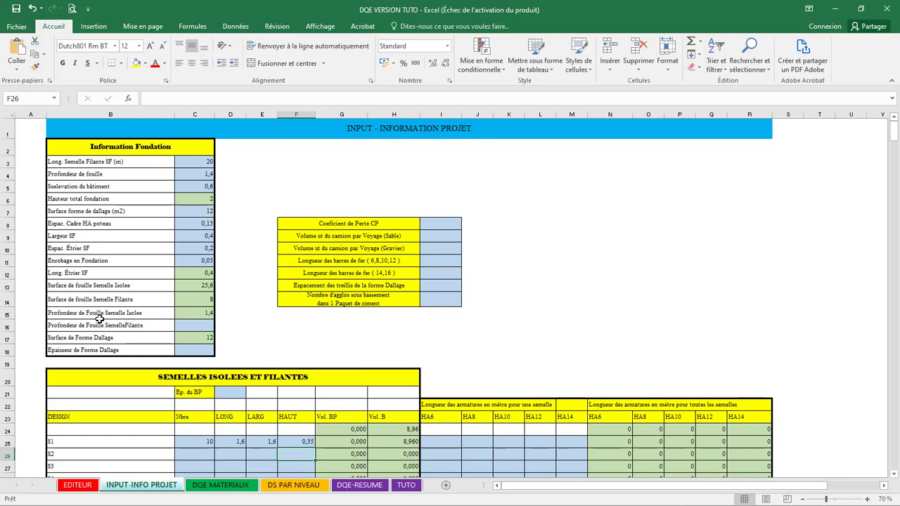
Step: Set the strip footing excavation depth (Profondeur de Fouille SemelleFilante) to 1 and Epaisseur de Forme Dallage to 0,1
click(196, 325)
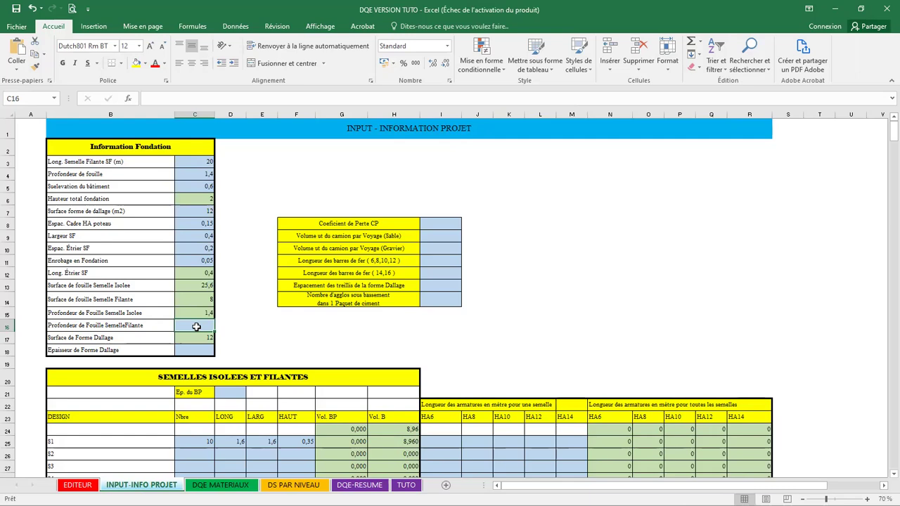
text(1)
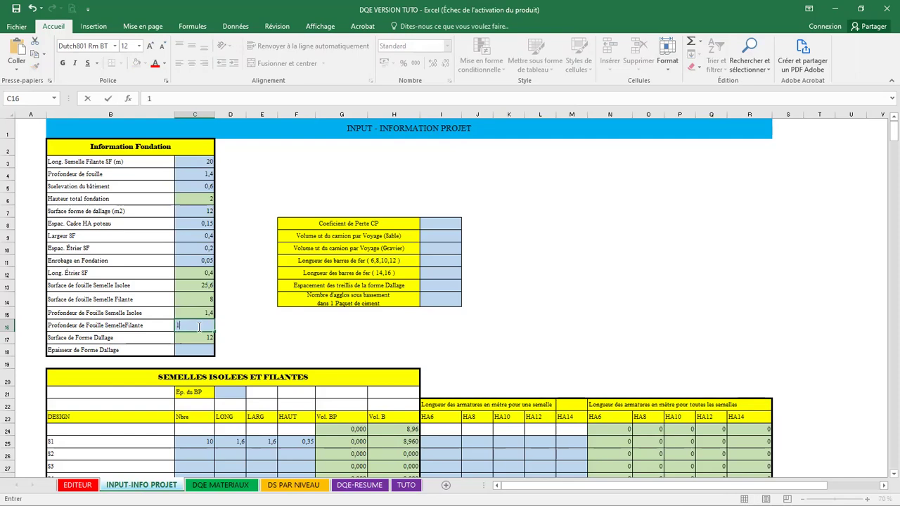
click(238, 323)
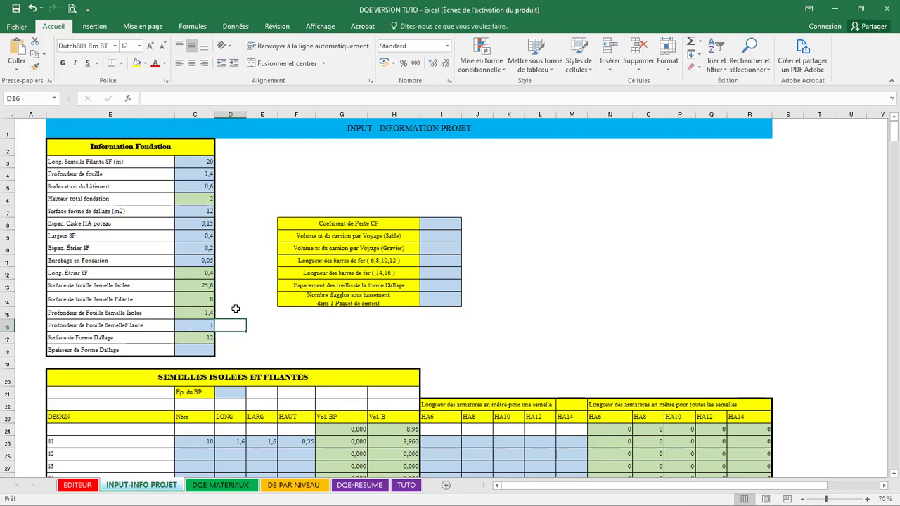
click(196, 351)
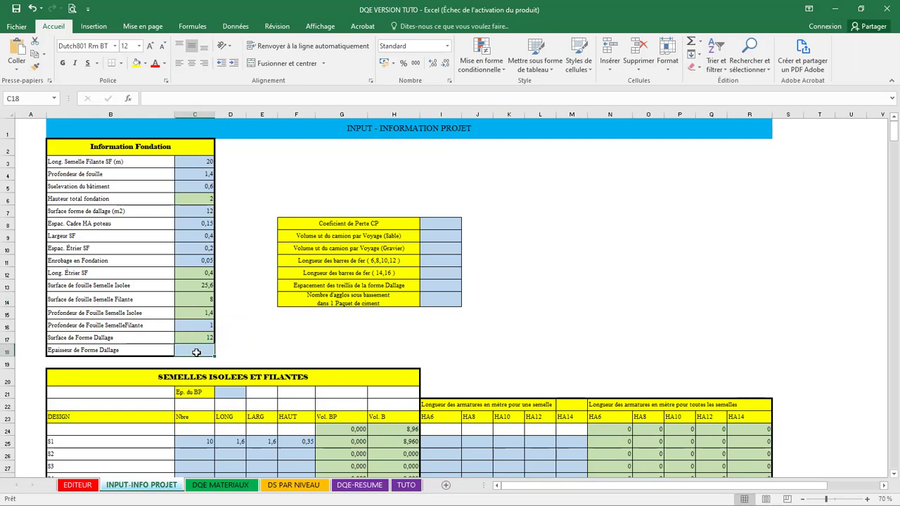
text(0,1)
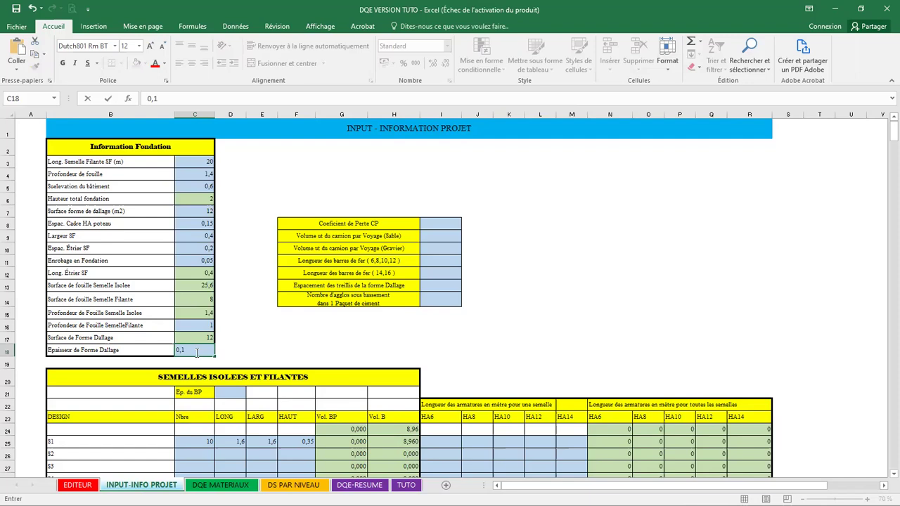
click(264, 361)
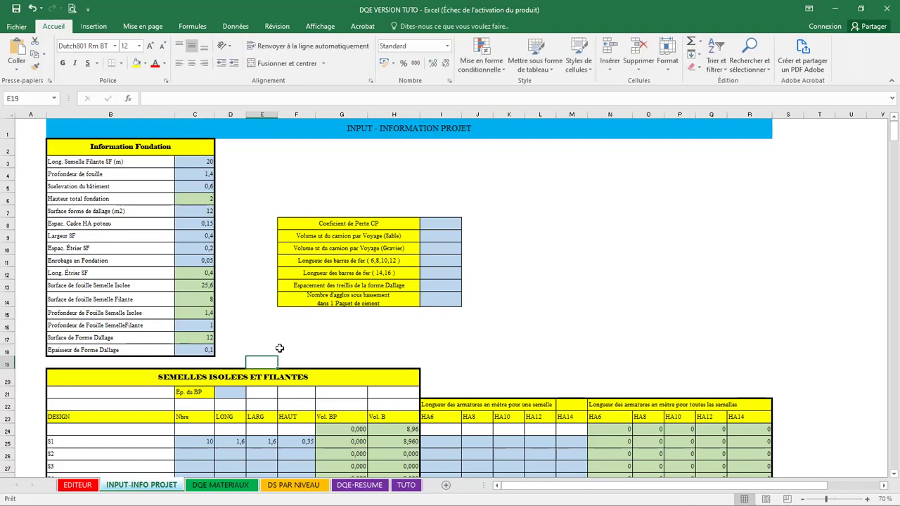
Step: Set the loss coefficient (Coeficient de Perte CP) to 1,25 and the truck volume per trip to 14 for both sand and gravel
click(449, 225)
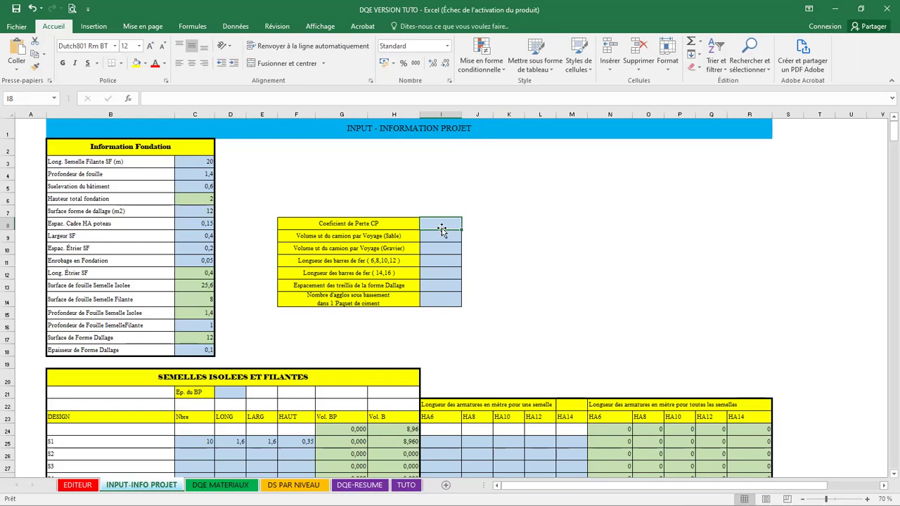
text(1,25)
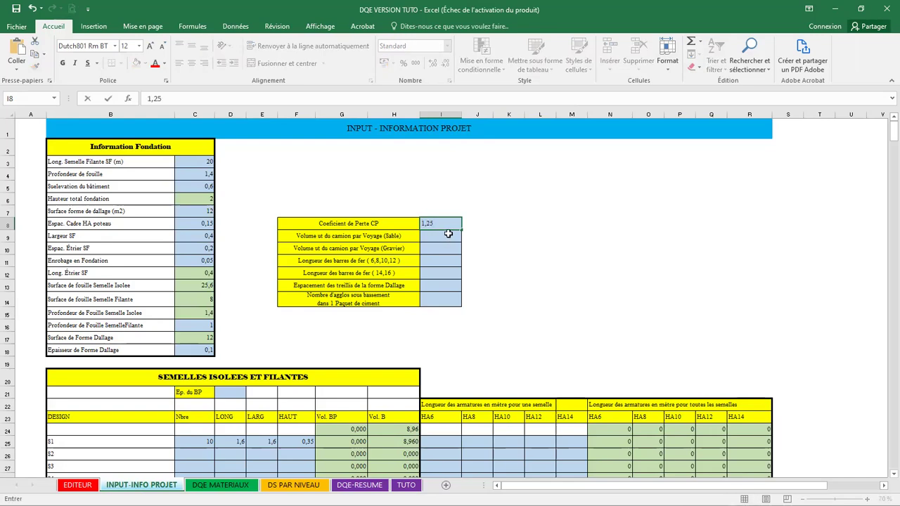
key(Return)
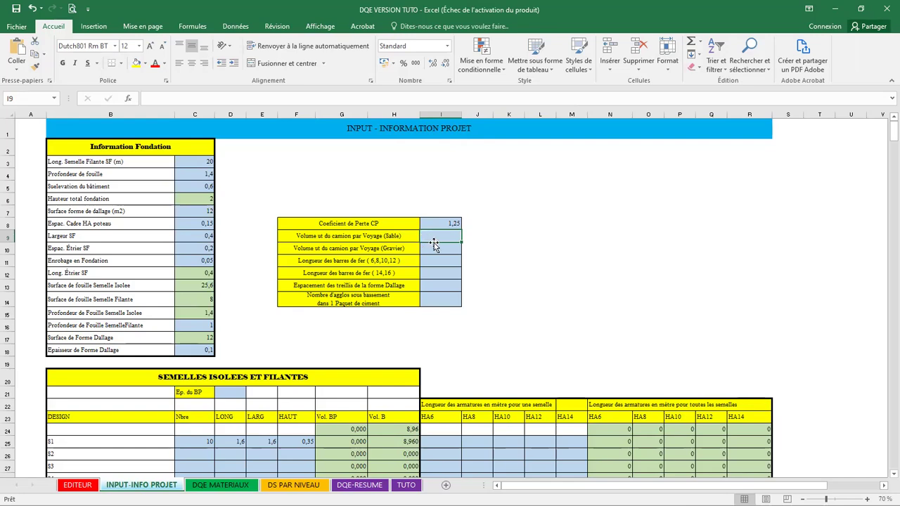
text(14)
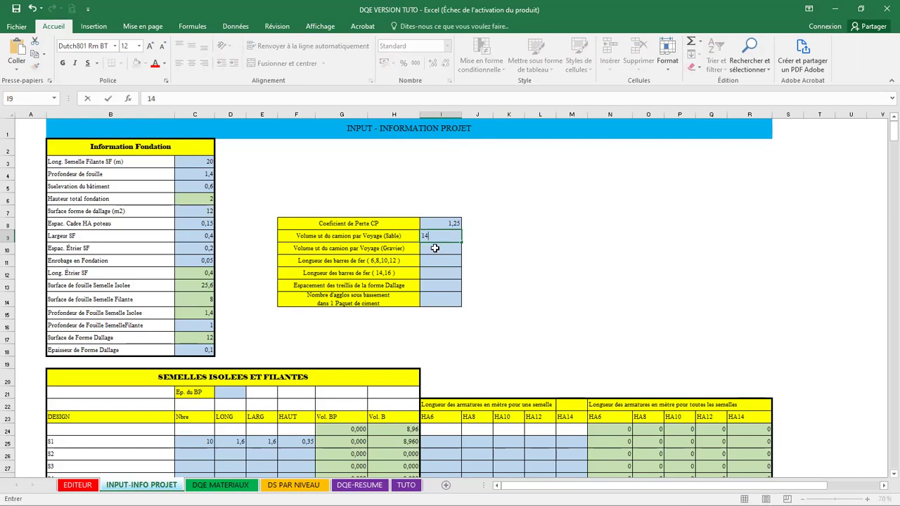
click(433, 250)
text(14)
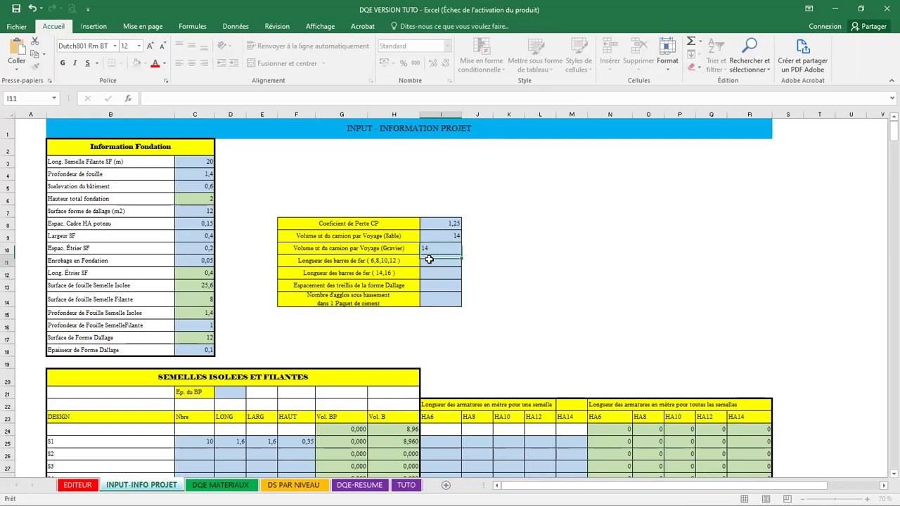
Step: Set the bar length to 11,5 for the 6,8,10,12 diameters and to 6 for the 14,16 diameters
click(430, 260)
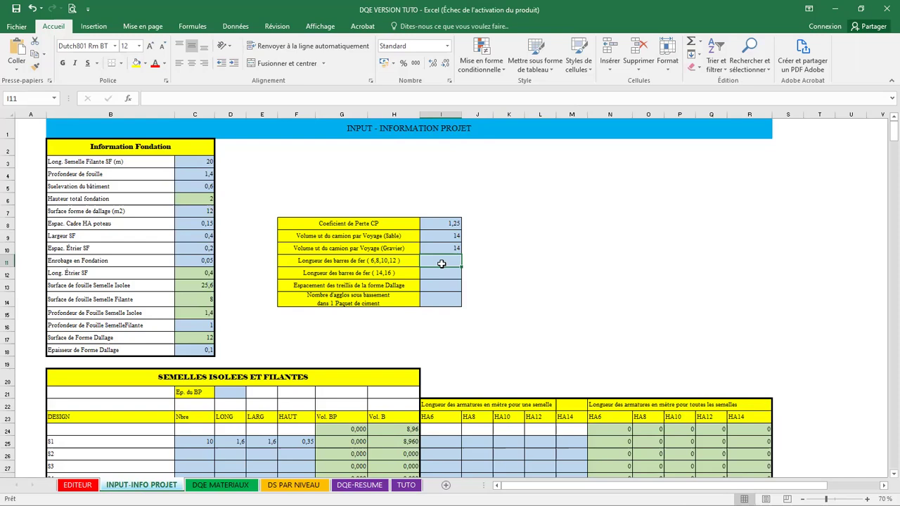
text(11,5)
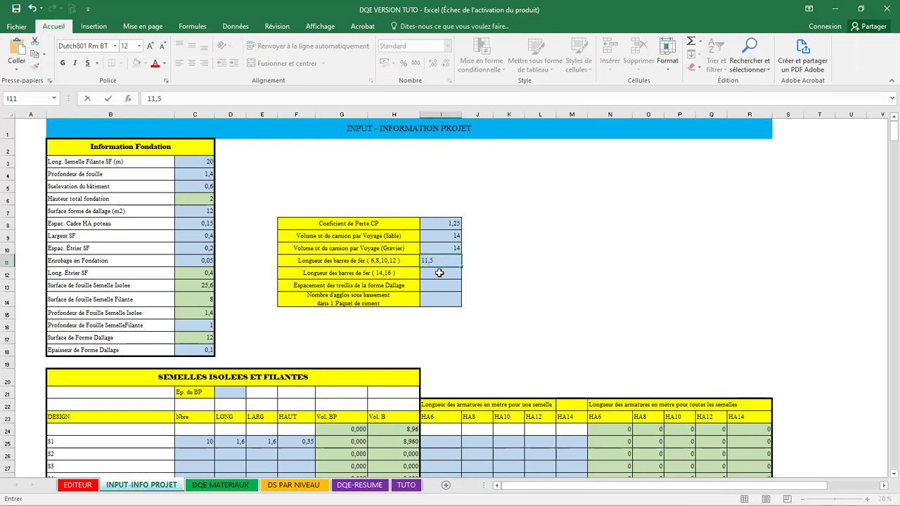
key(Return)
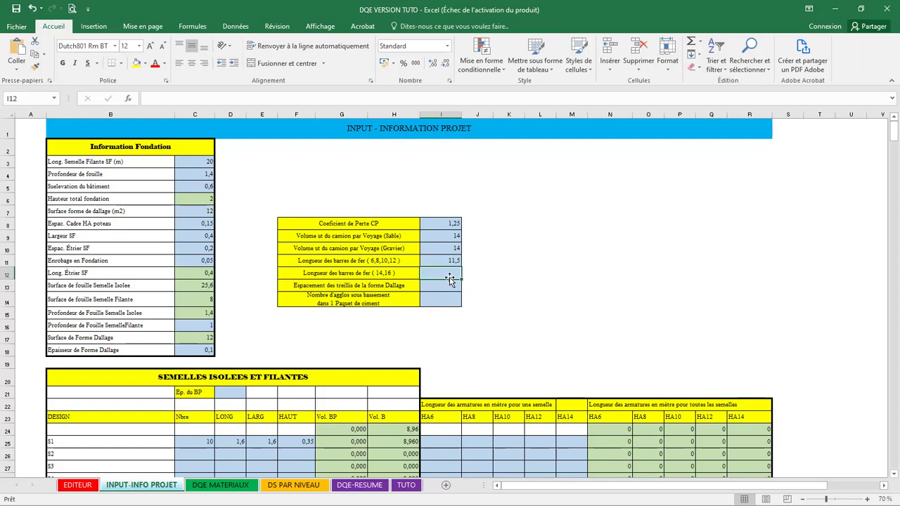
text(6)
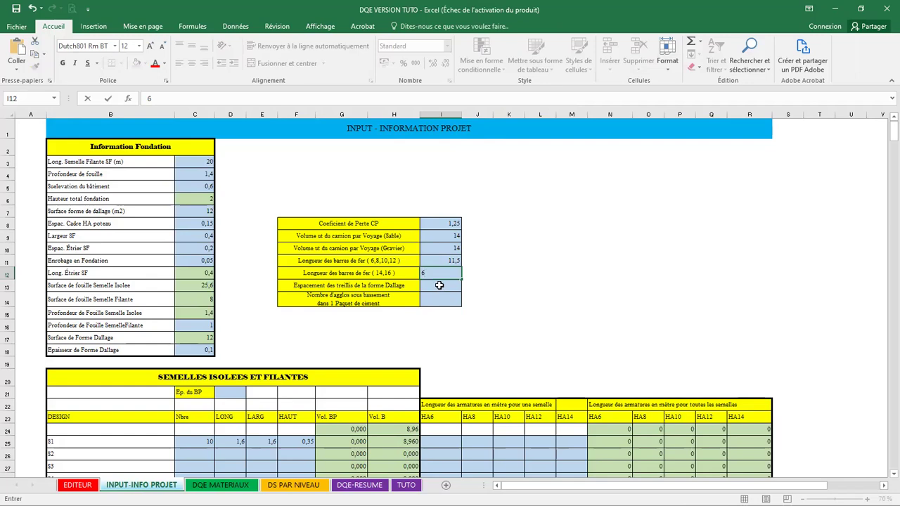
Step: Set Espacement des treillis de la forme Dallage to 0,15 and the number of sub-base blocks per cement bag (Nombre d'agglos sous bassement) to 12
click(440, 286)
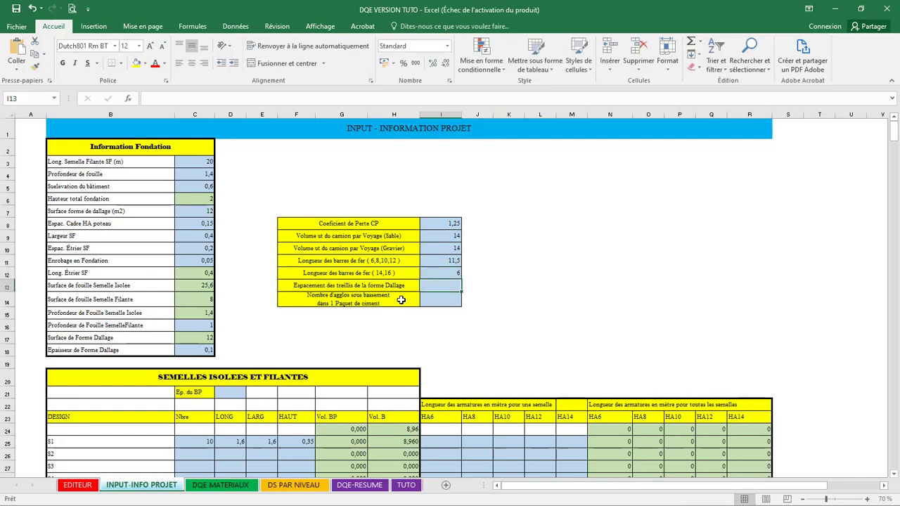
text(0,15)
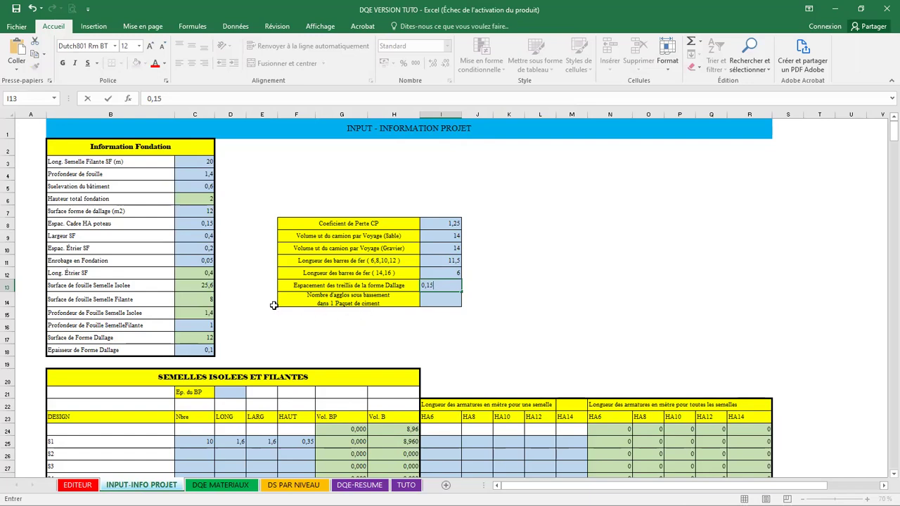
click(439, 299)
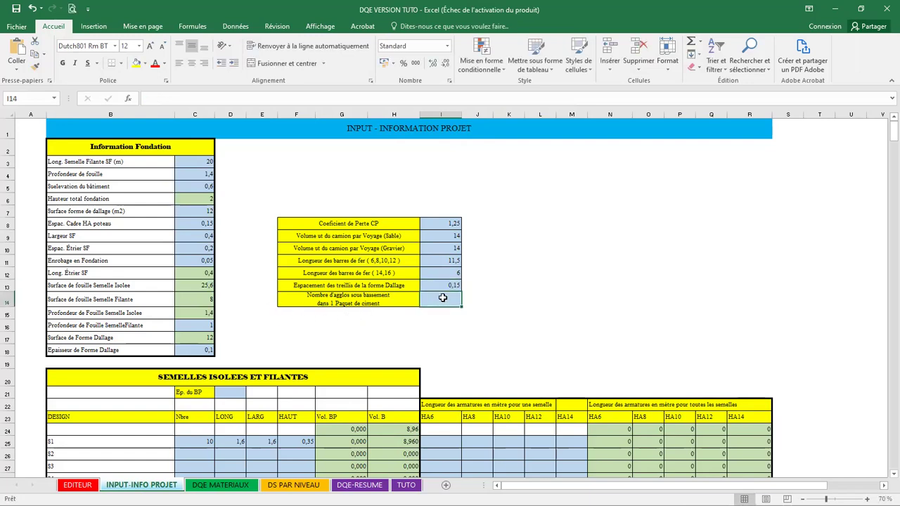
text(12)
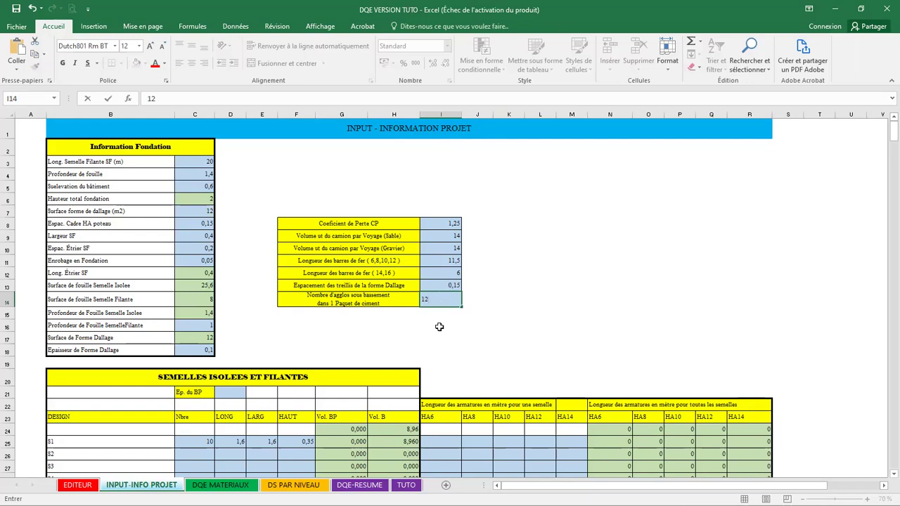
click(436, 336)
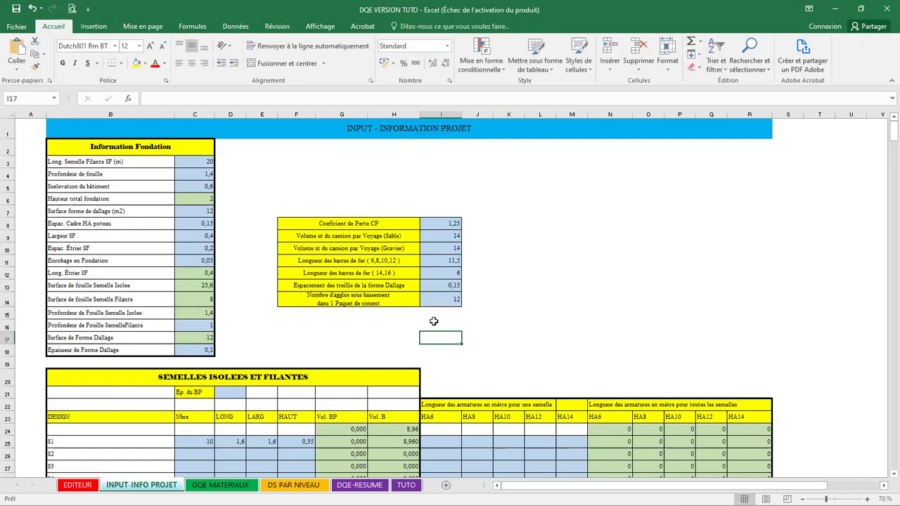
Step: Enter 25 as the HA8 reinforcement length for one footing in the S1 row
scroll(434, 321, down, 2)
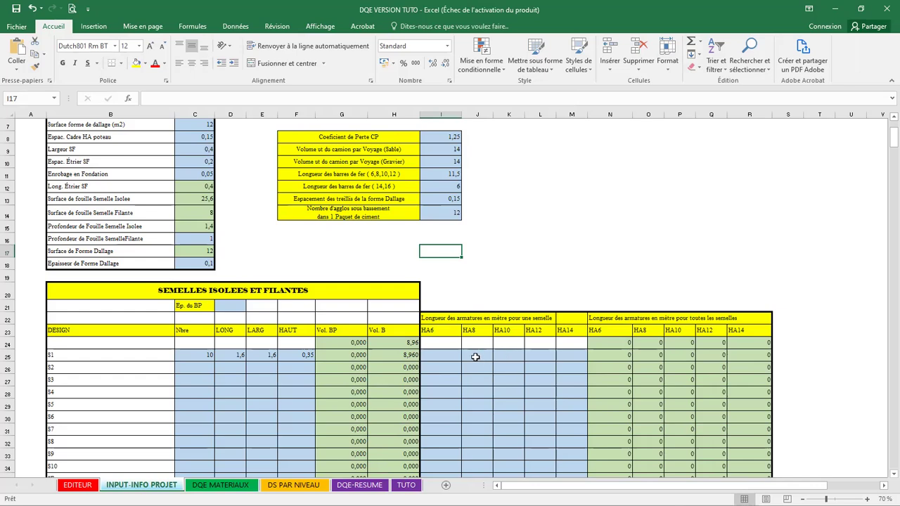
click(476, 358)
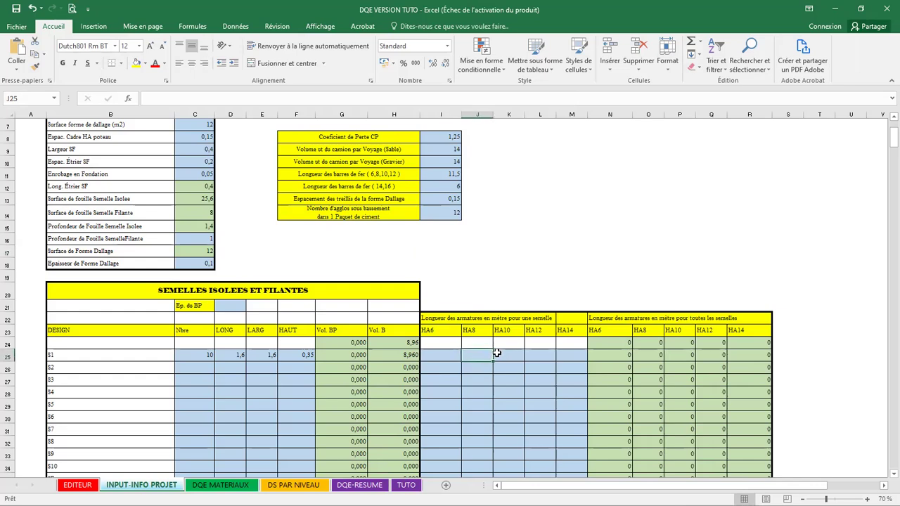
text(25)
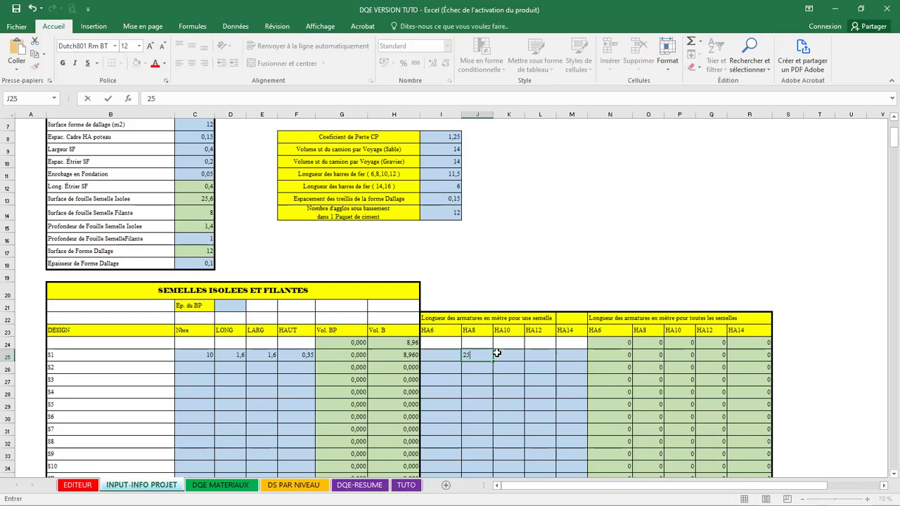
drag(476, 390, 477, 380)
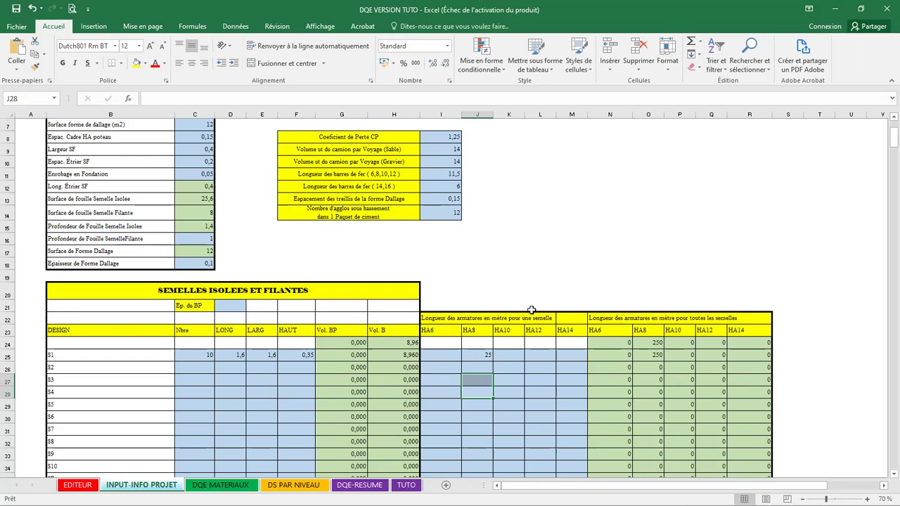
Step: Fill the P1 row of the POTEAUX AMORCES table with Nbre 10, LONG 0,3, LARG 0,15 and HAUT 3,5
scroll(480, 362, down, 2)
scroll(480, 363, down, 1)
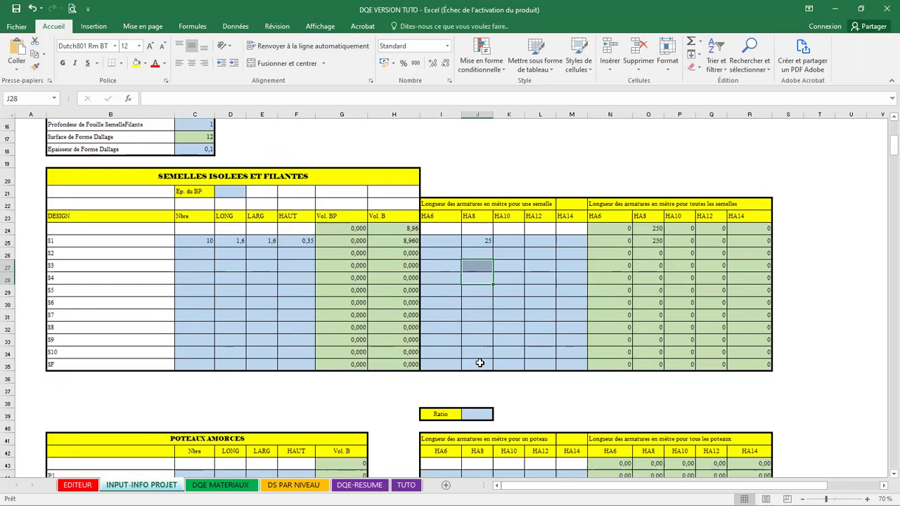
scroll(458, 304, down, 4)
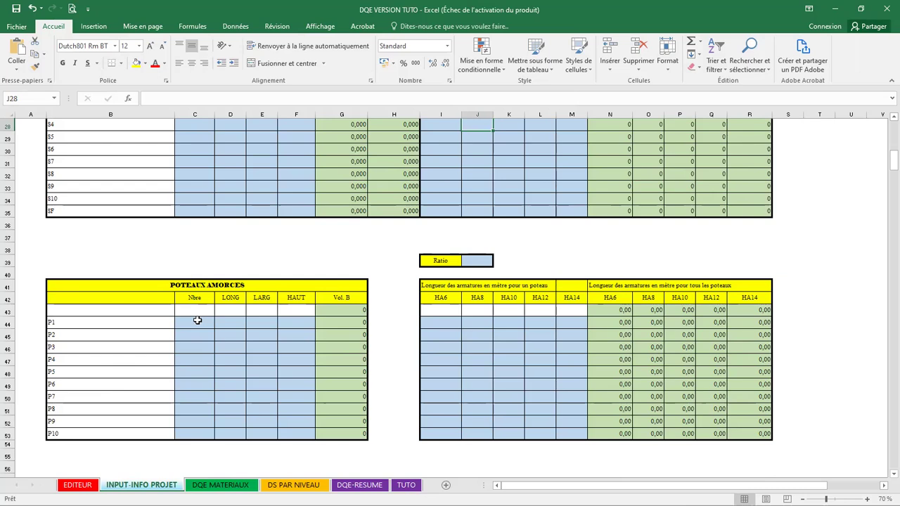
click(194, 322)
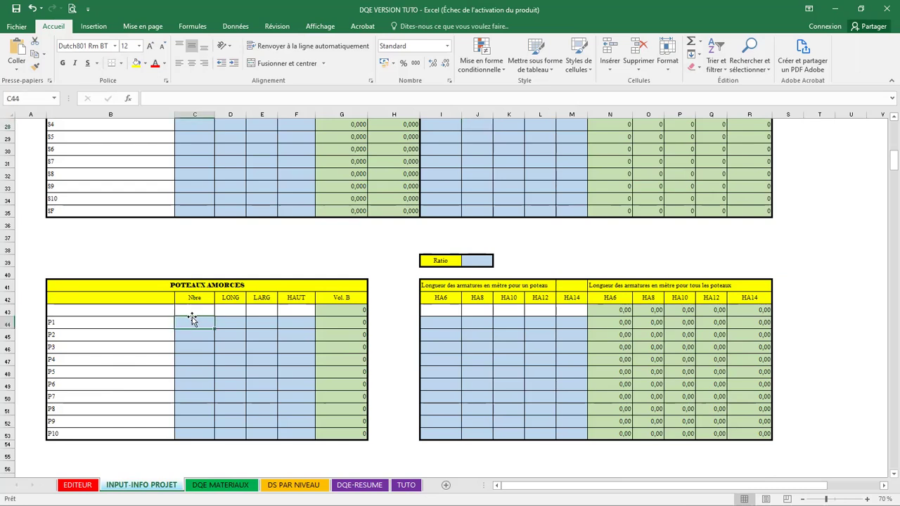
text(10)
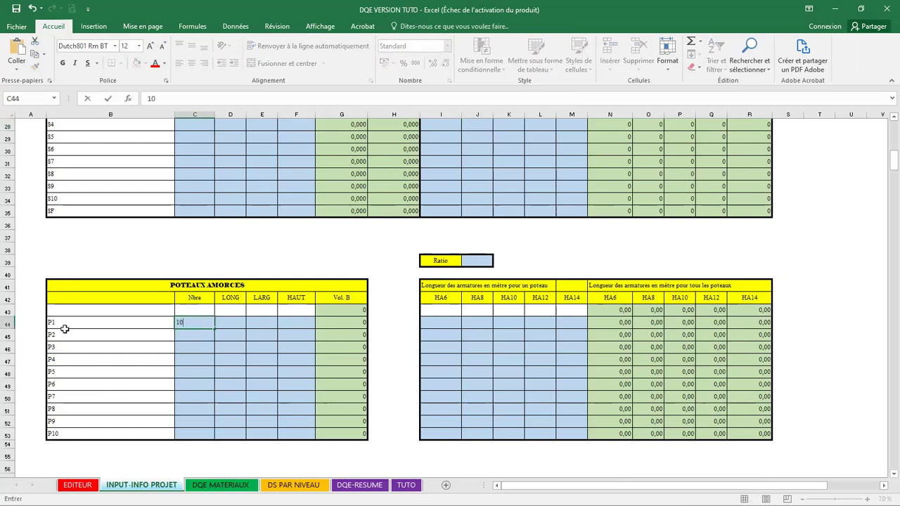
click(234, 324)
text(0)
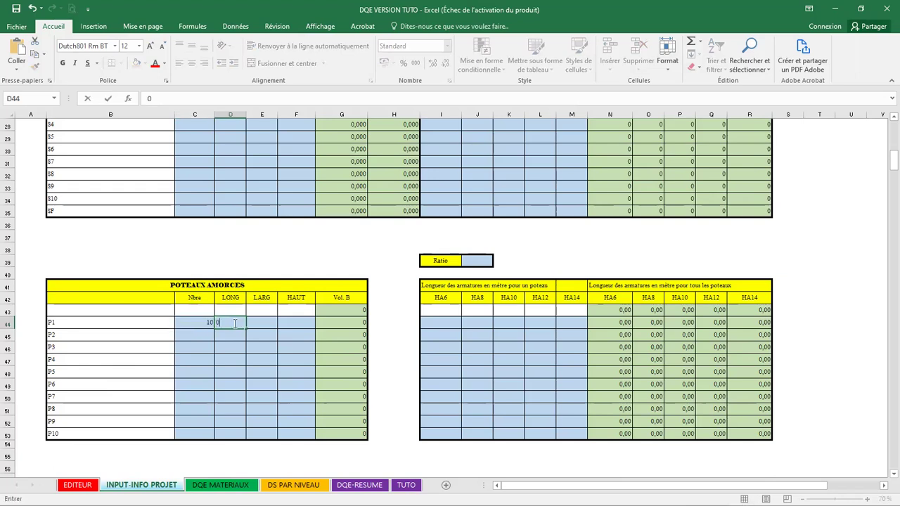
text(,3)
click(268, 323)
text(0,15)
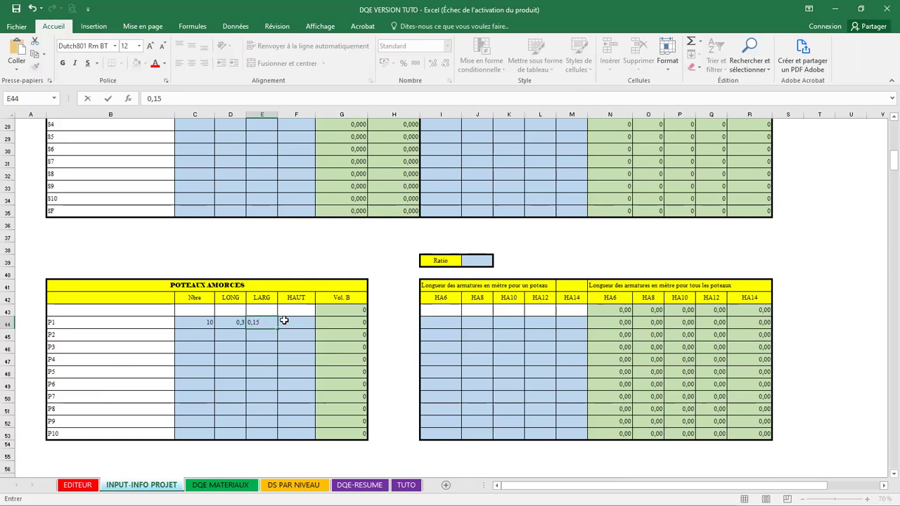
click(288, 323)
text(3,5)
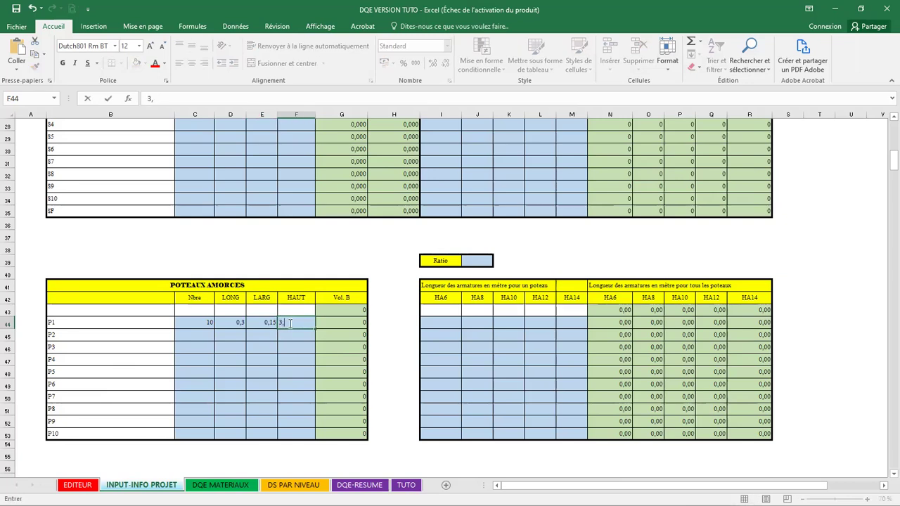
click(279, 346)
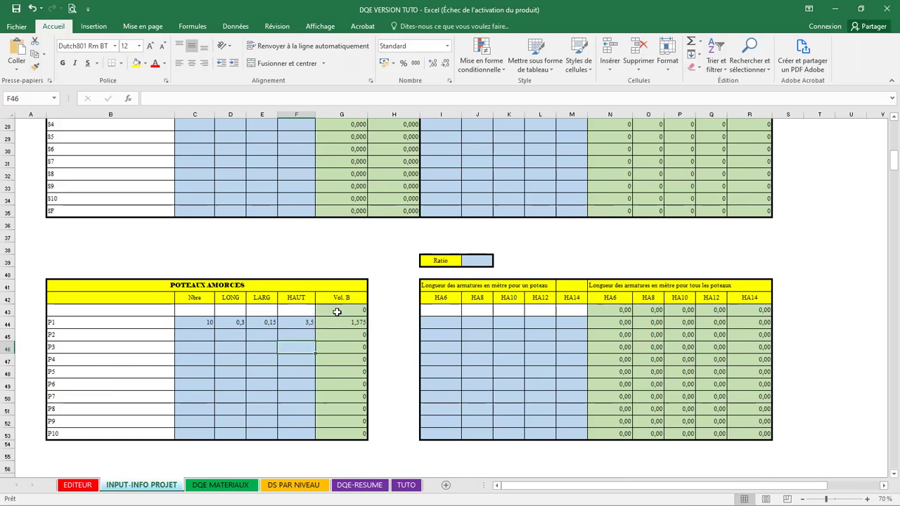
Step: Select the Ratio value cell above the column reinforcement table and open the Windows Calculatrice app
click(485, 263)
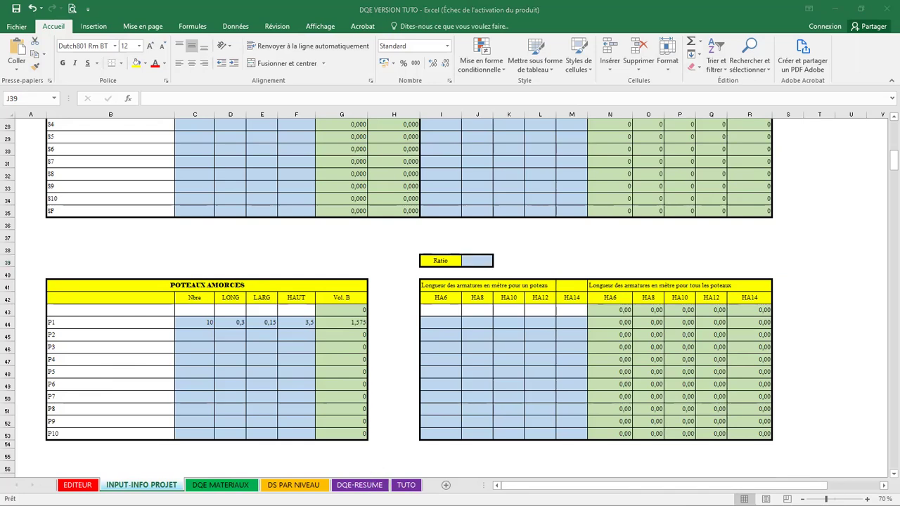
key(super)
text(A)
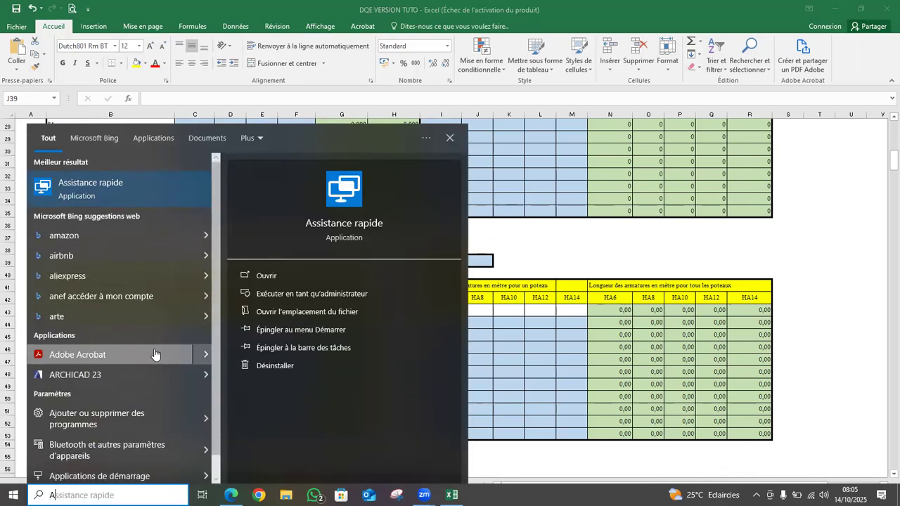
key(BackSpace)
text(CAL)
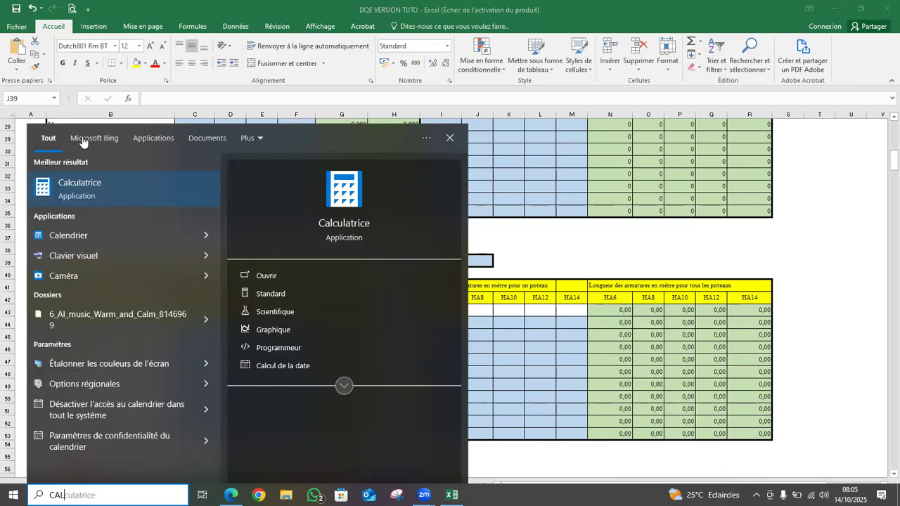
click(88, 193)
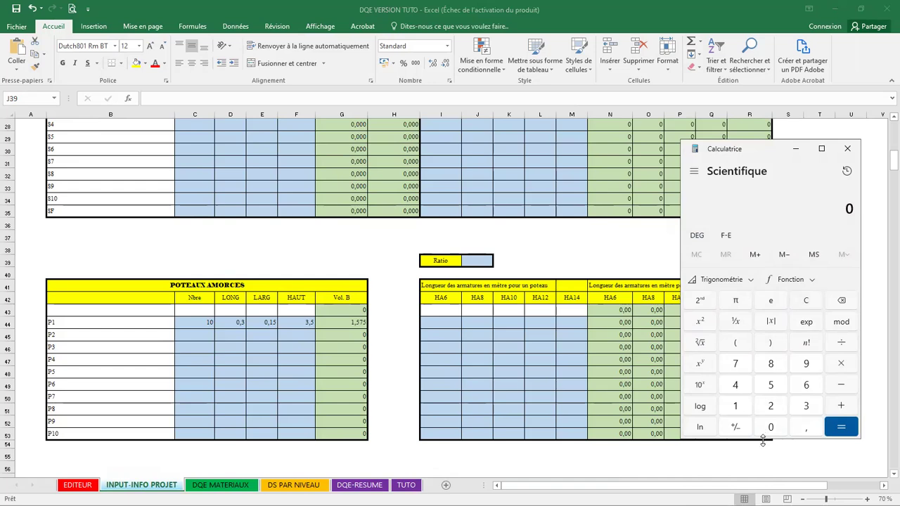
Step: Calculate the column ratio by dividing 2 by 3,5
click(772, 408)
click(815, 306)
click(772, 407)
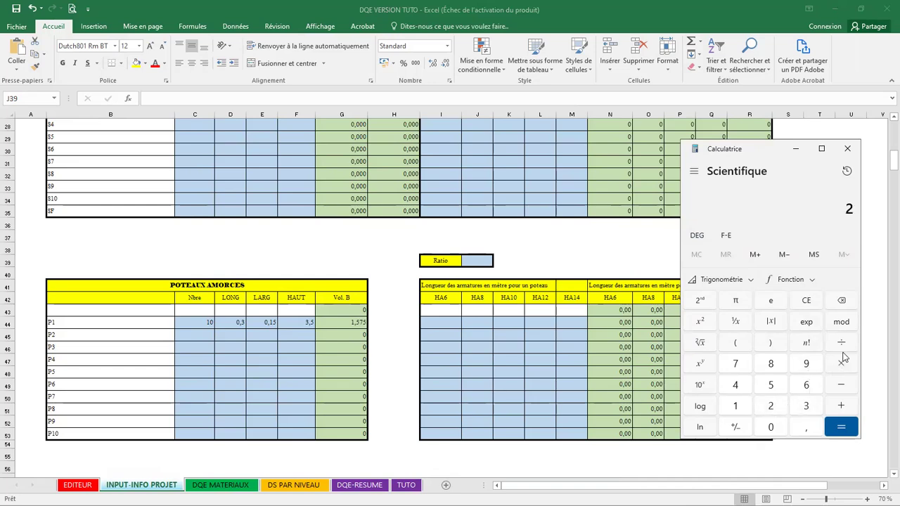
click(843, 344)
click(805, 407)
click(807, 427)
click(771, 385)
click(842, 426)
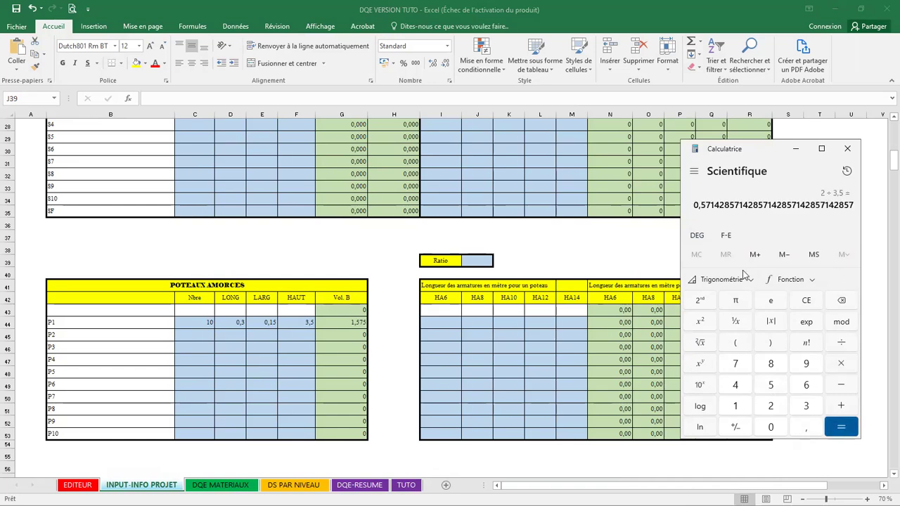
Step: Minimize the calculator, return to the Excel workbook and set the column Ratio to 0,57
click(795, 149)
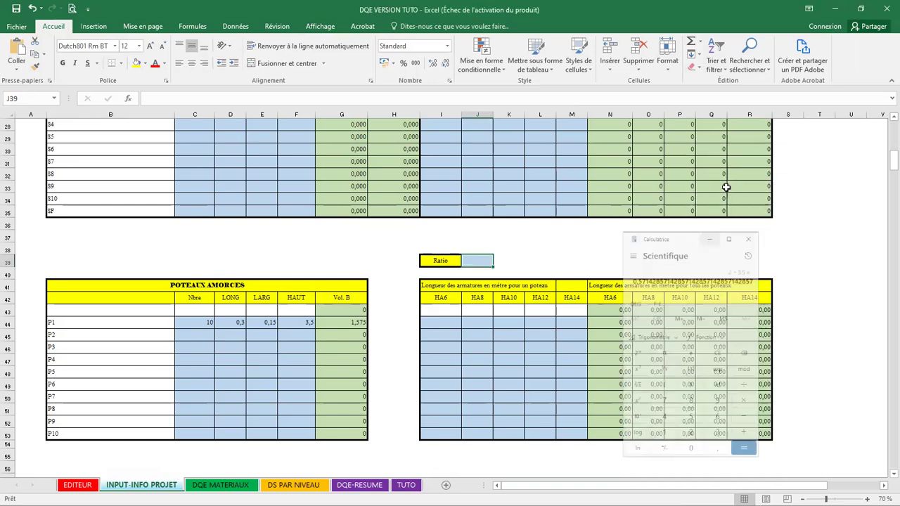
text(0,57)
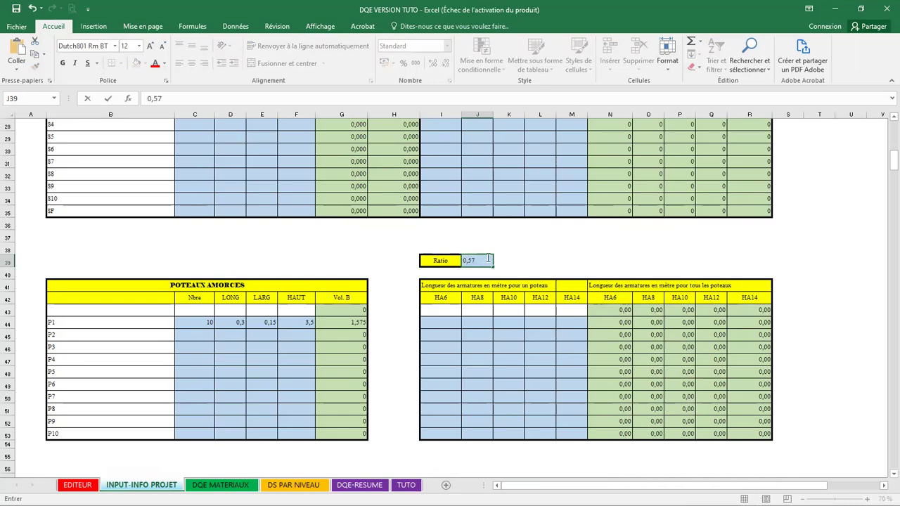
click(517, 251)
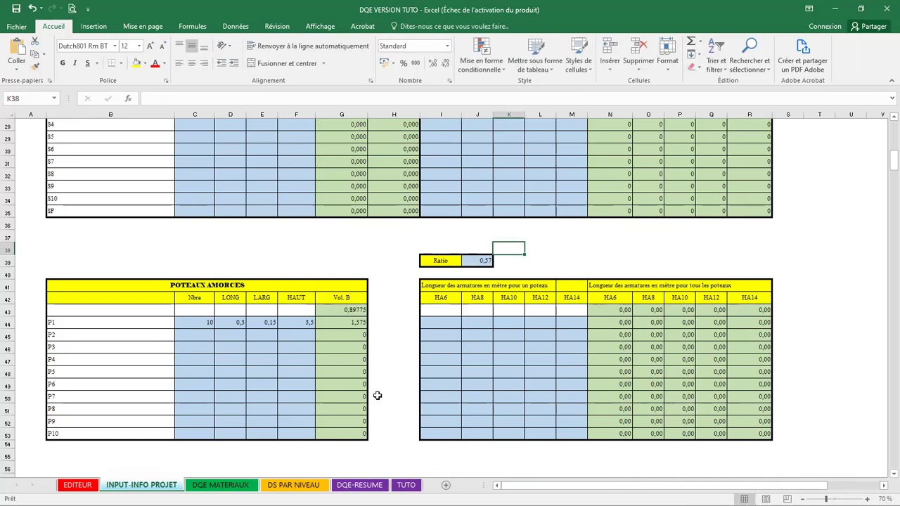
Step: Enter the P1 reinforcement lengths for one column: 25 for HA6 and 24 for HA10
click(433, 325)
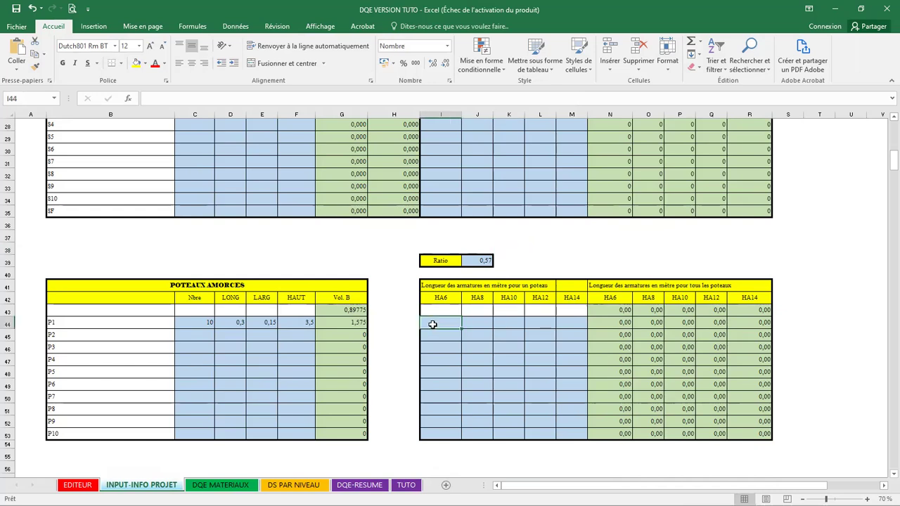
text(2)
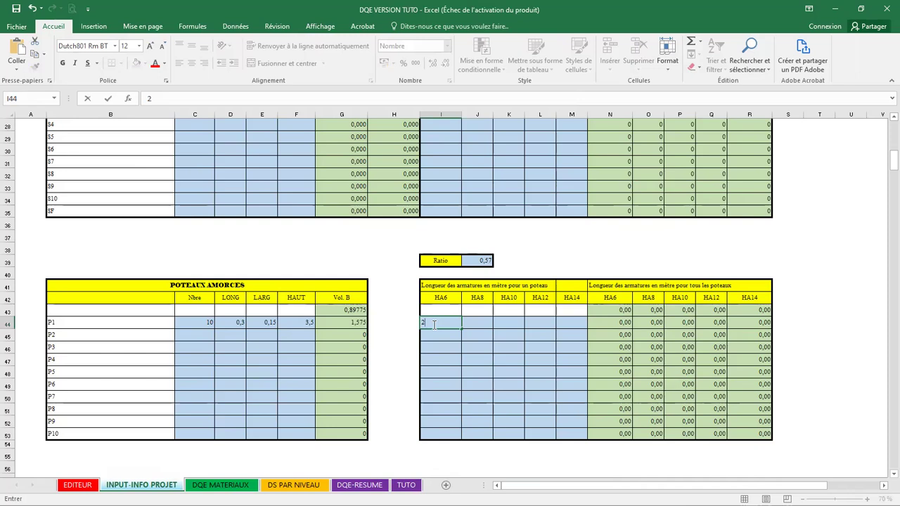
text(5)
click(508, 323)
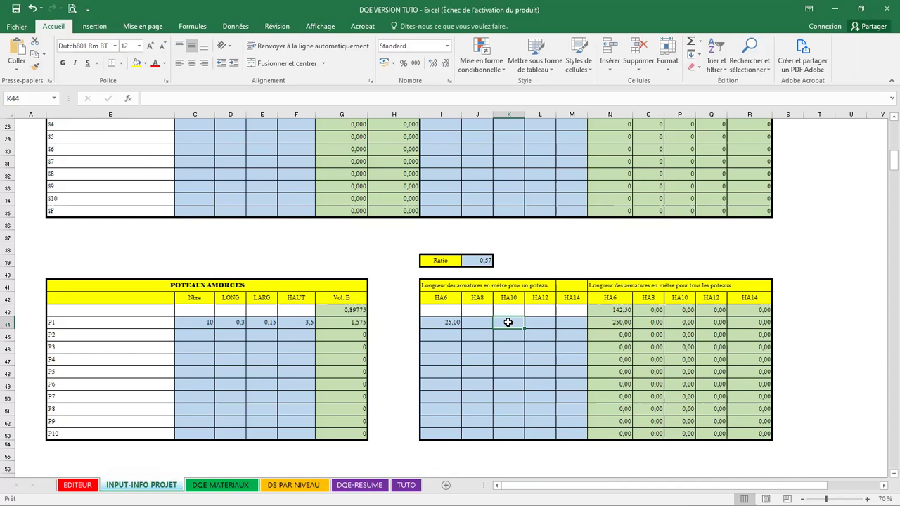
text(14)
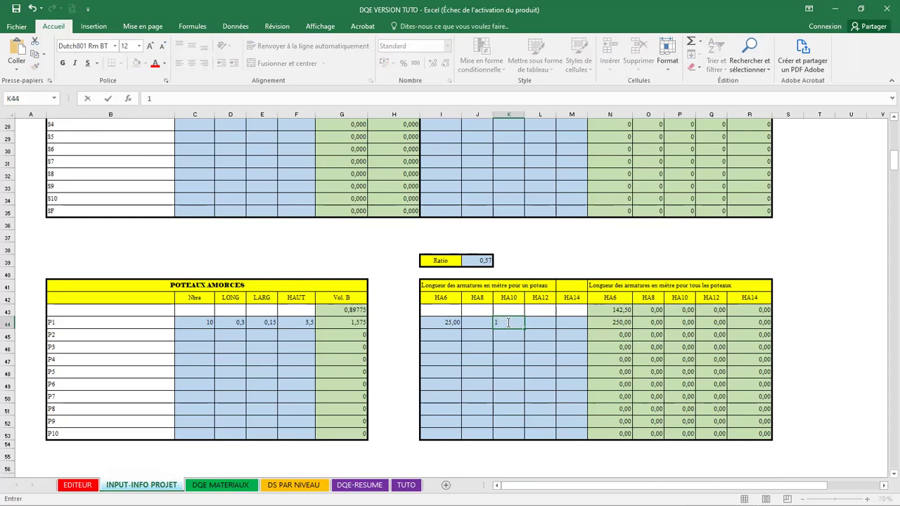
click(503, 356)
click(513, 323)
text(24)
click(510, 357)
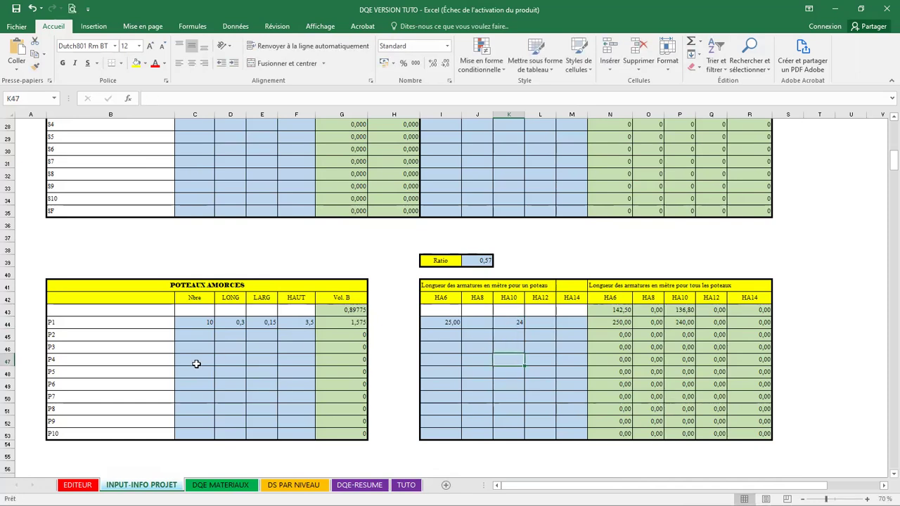
Step: Fill in the Longrines row of the LONGRINES OU CH. BAS table: Nbre 1, Long 12, Larg 0,2 and Haut 0,4
scroll(197, 365, down, 3)
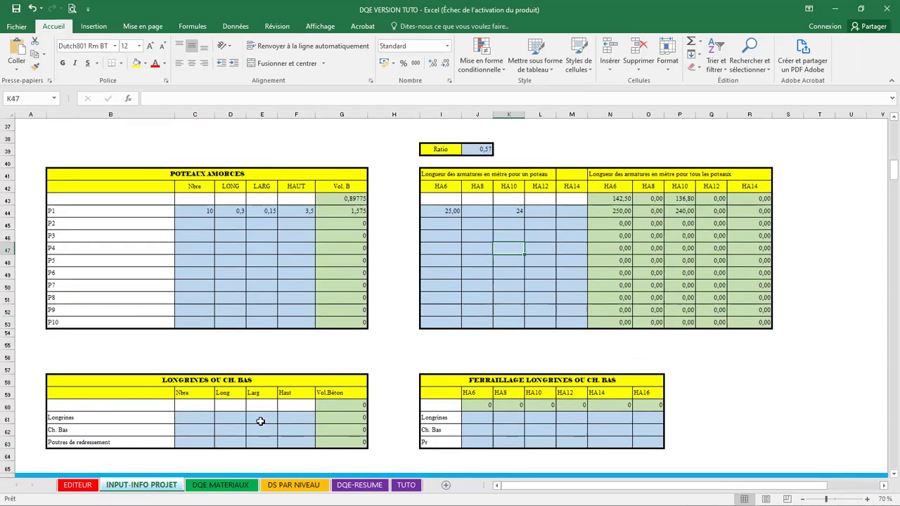
click(205, 417)
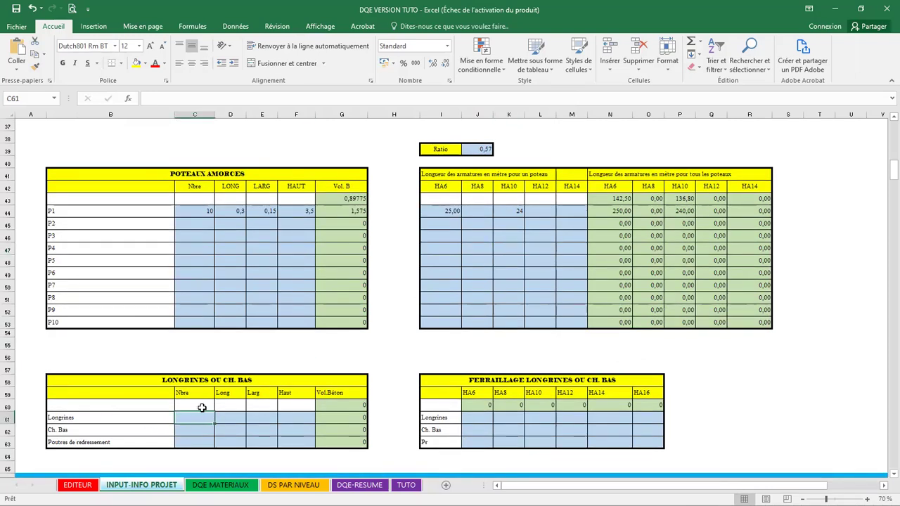
text(1)
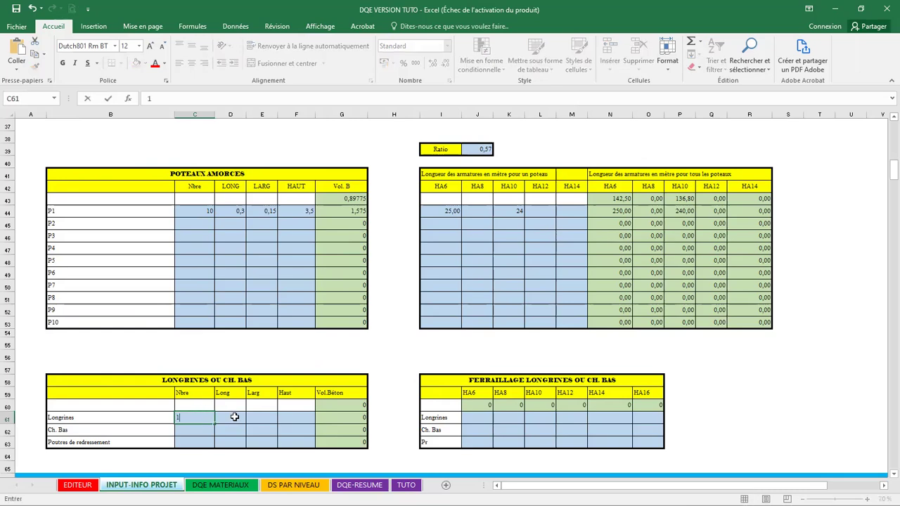
click(234, 417)
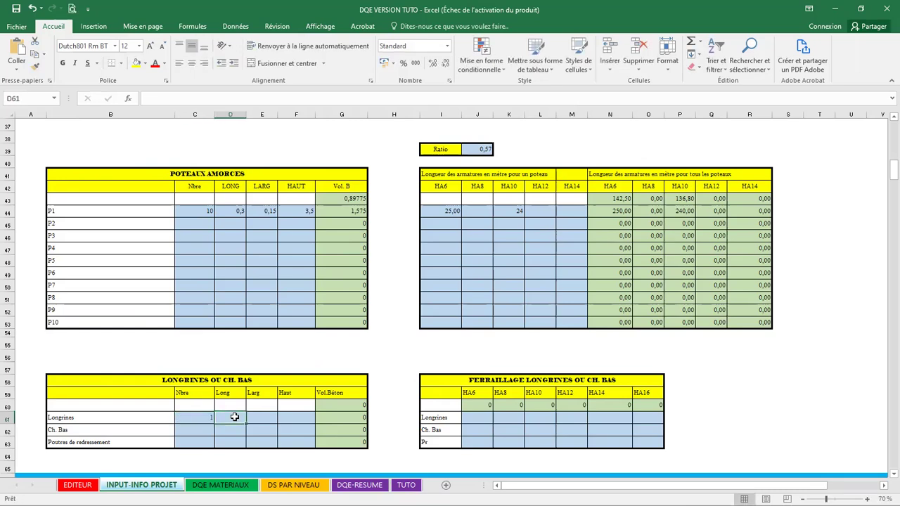
text(12)
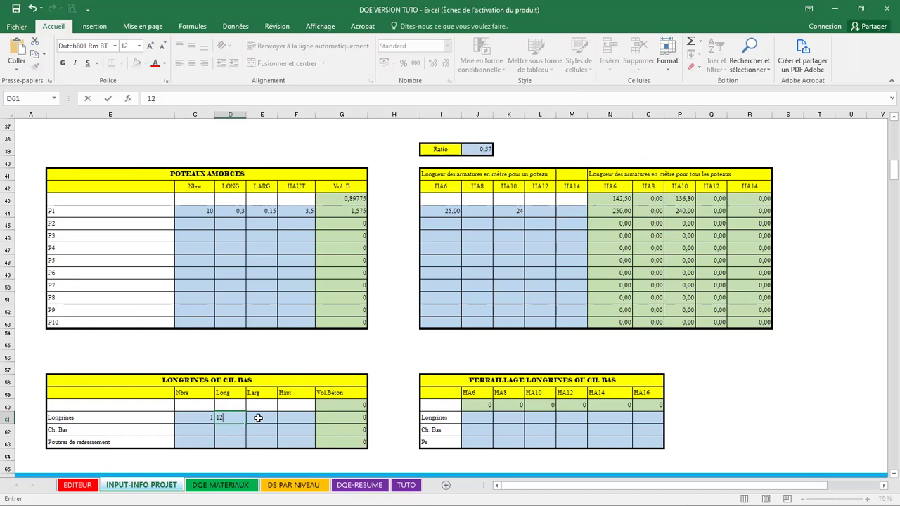
click(260, 418)
text(0,2)
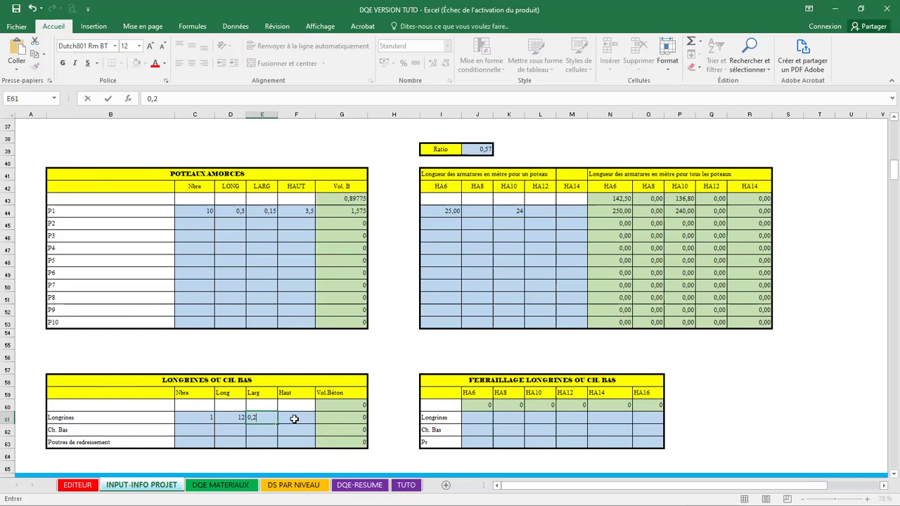
click(293, 418)
text(,4)
click(335, 434)
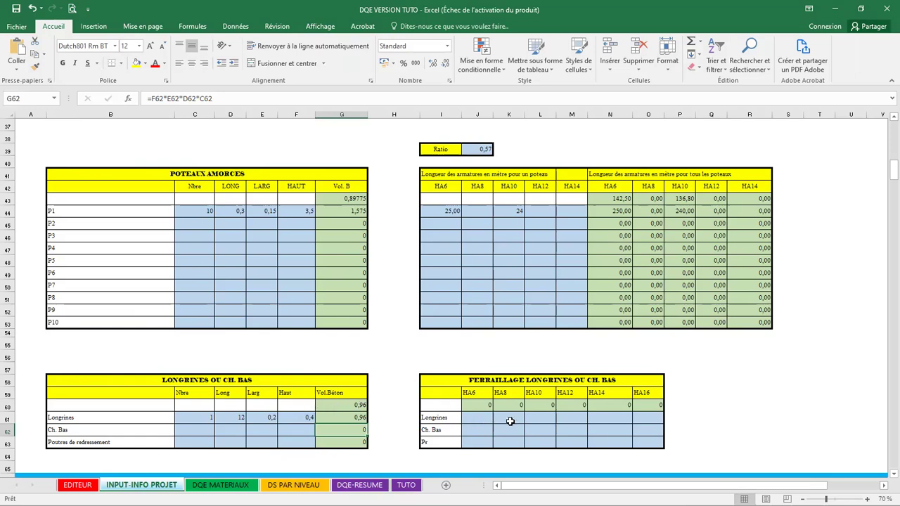
Step: Enter the Longrines reinforcement lengths in FERRAILLAGE LONGRINES OU CH. BAS: 150 for HA6 and 250 for HA12, leaving HA8 empty
click(509, 419)
text(25)
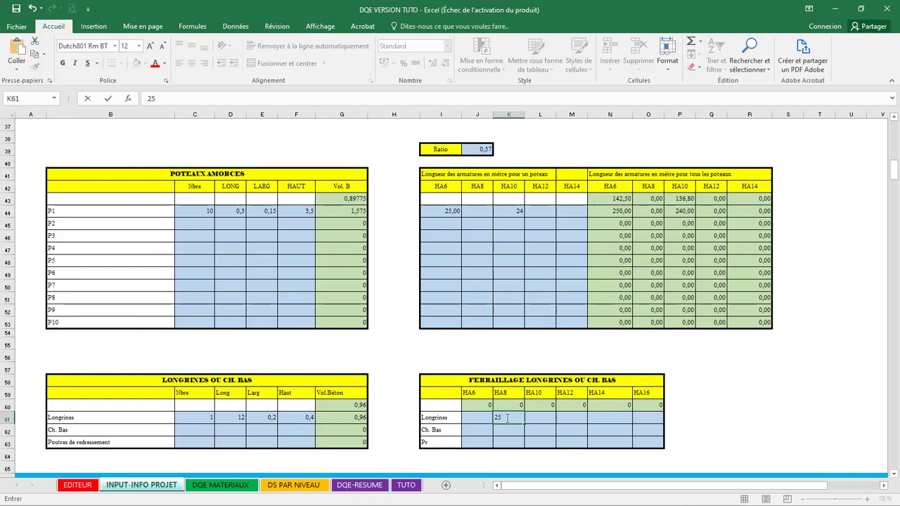
text(150)
click(478, 419)
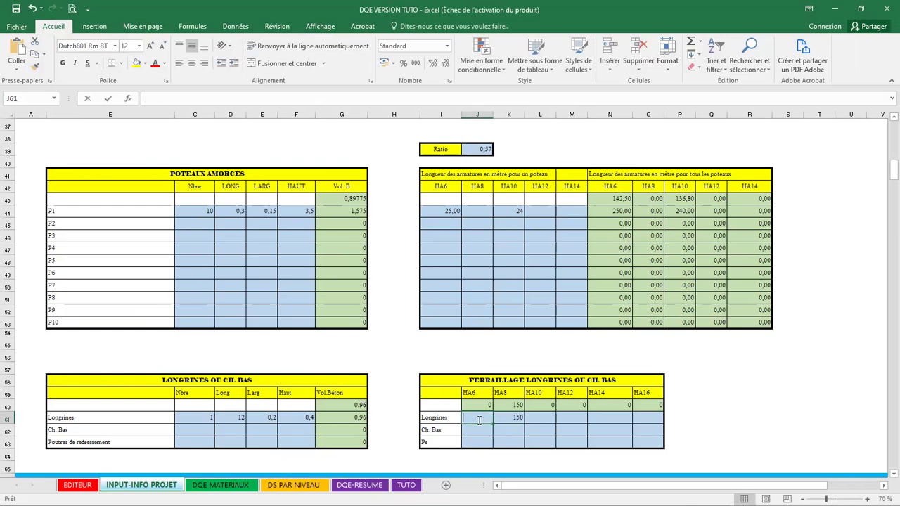
text(150)
click(515, 420)
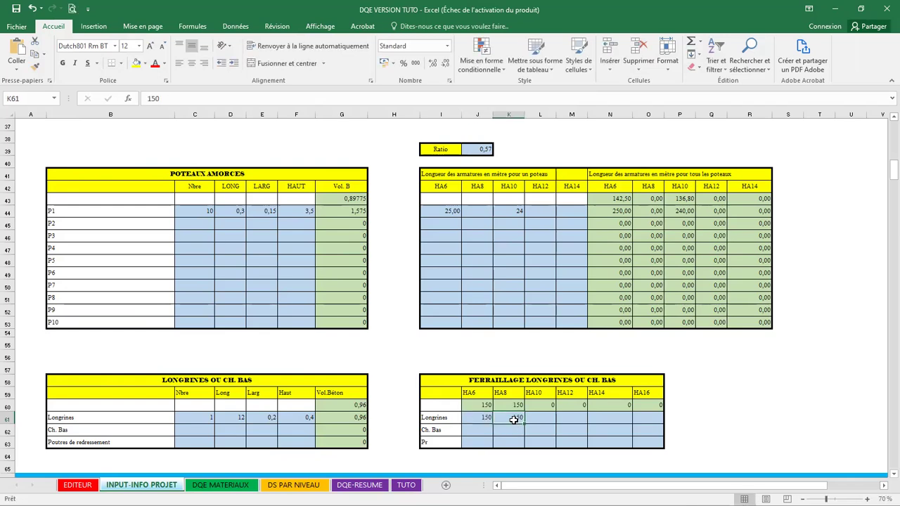
key(Delete)
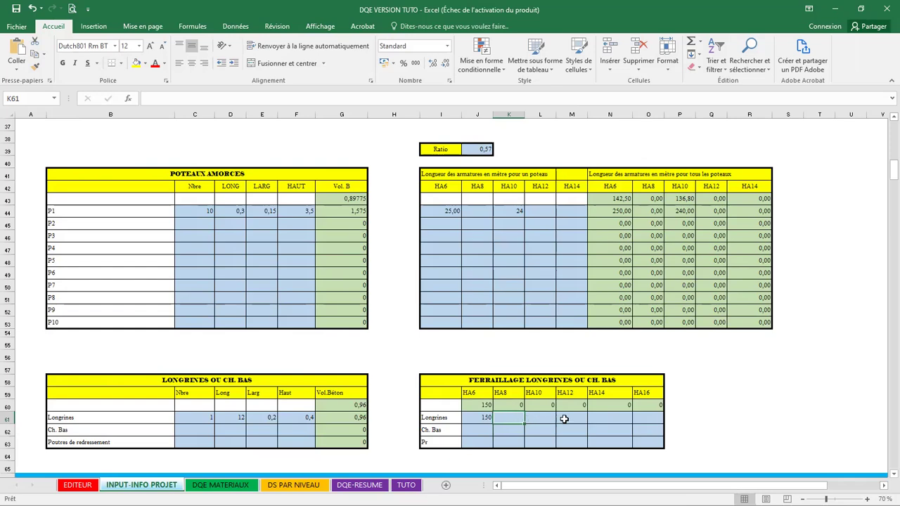
click(564, 419)
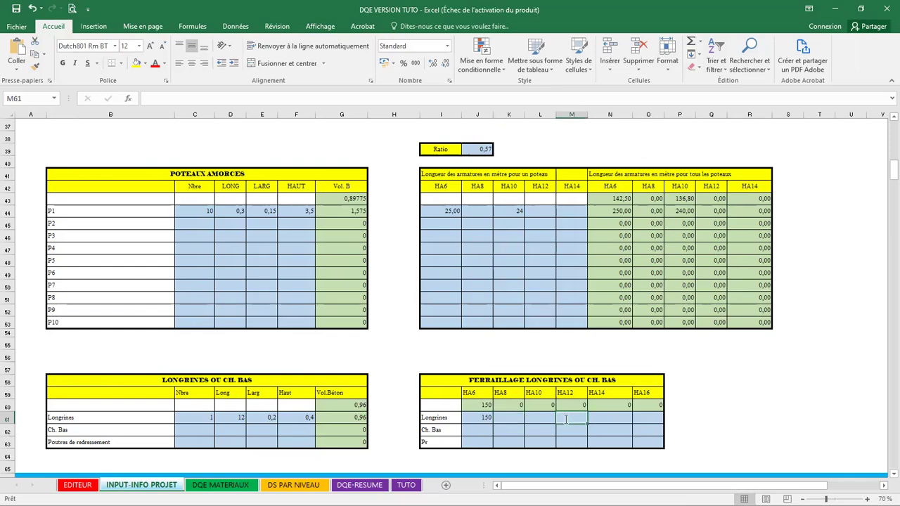
text(250)
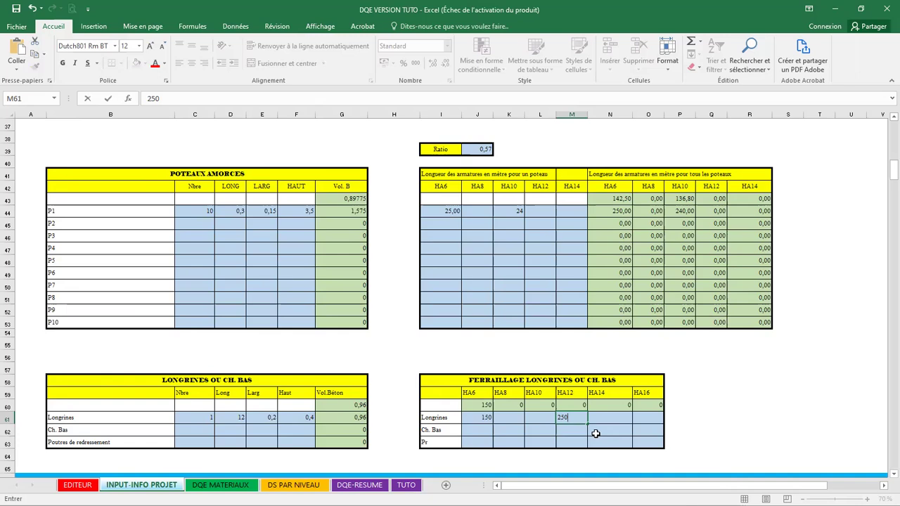
click(597, 432)
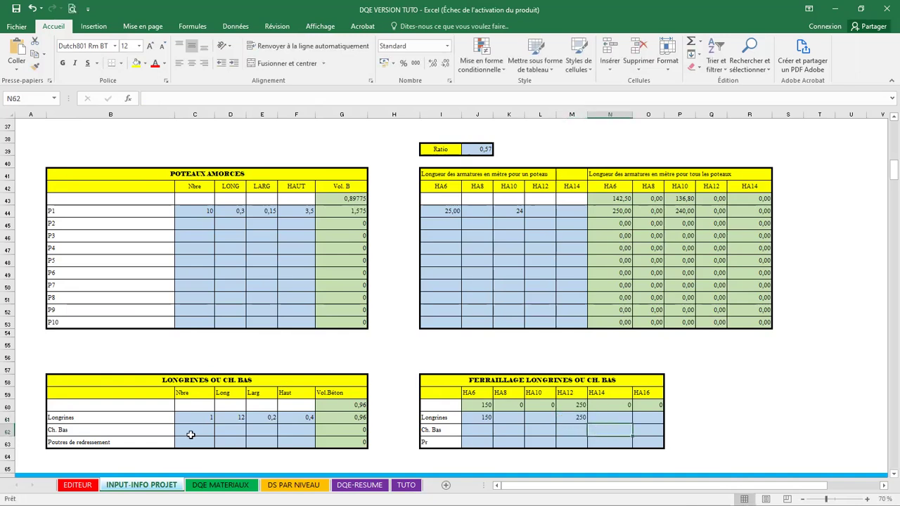
Step: Check the DQE MATERIAUX sheet and set Ep. du BP to 0,05 above the SEMELLES ISOLEES ET FILANTES table on INPUT-INFO PROJET
click(204, 485)
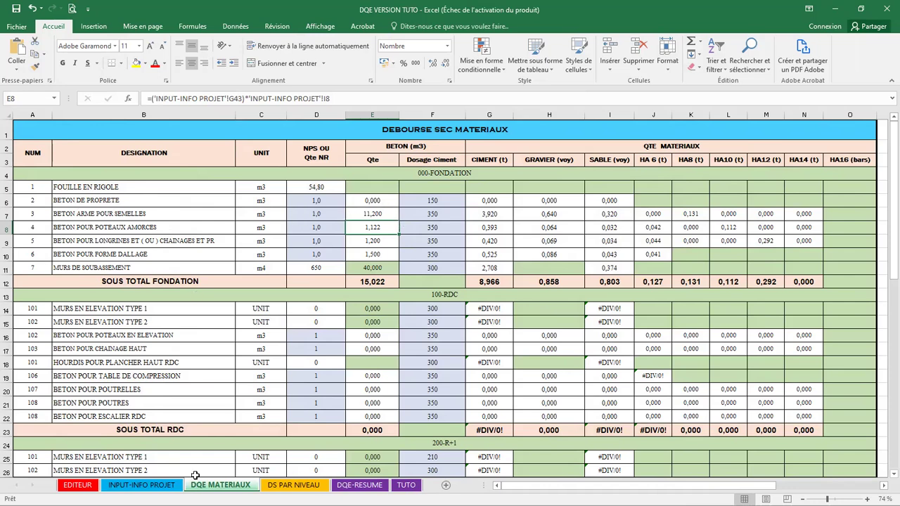
click(168, 485)
scroll(292, 278, up, 6)
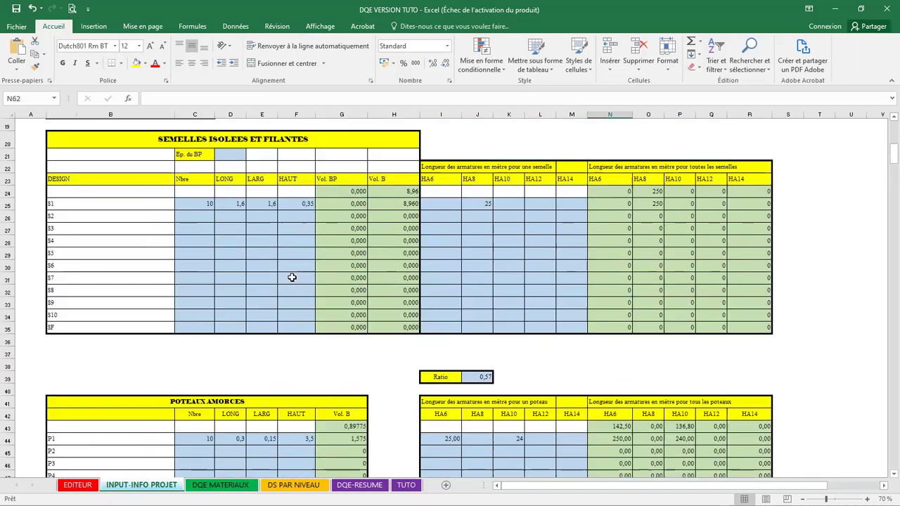
scroll(291, 278, up, 1)
click(239, 194)
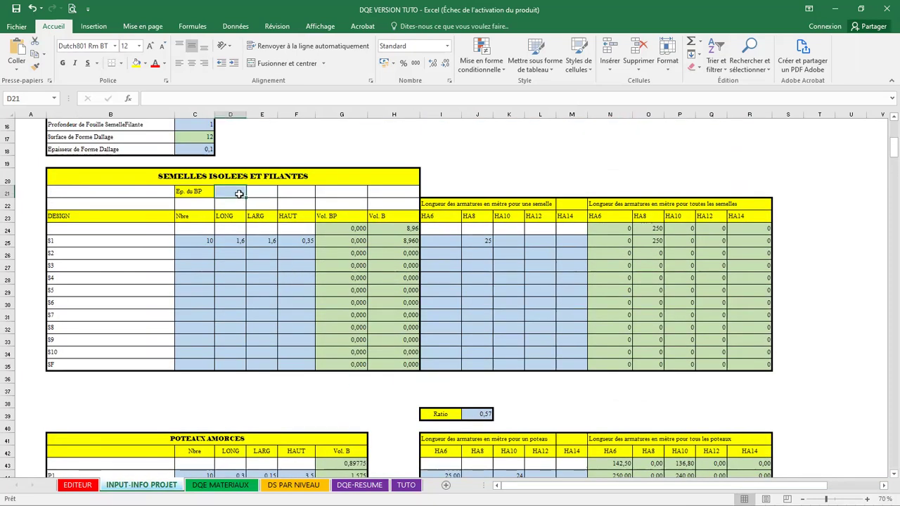
text(0,05)
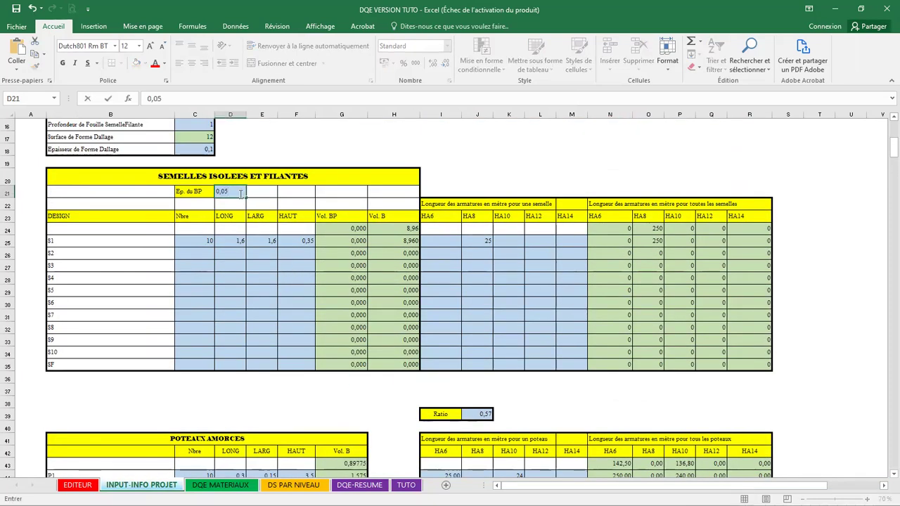
click(282, 161)
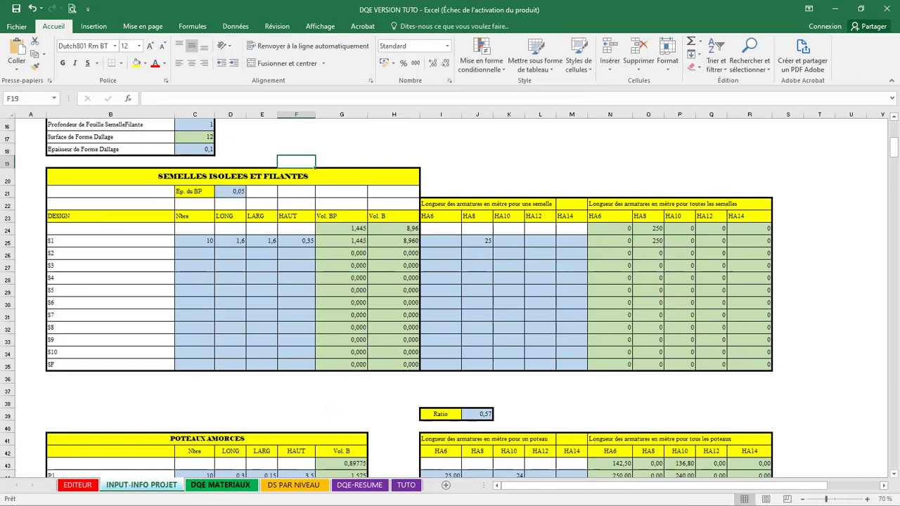
Step: Review the foundation quantities on DQE MATERIAUX and the INFORMATION RDC and POTEAUX EN ELEVATION input tables on INPUT-INFO PROJET
key(ctrl+Page_Down)
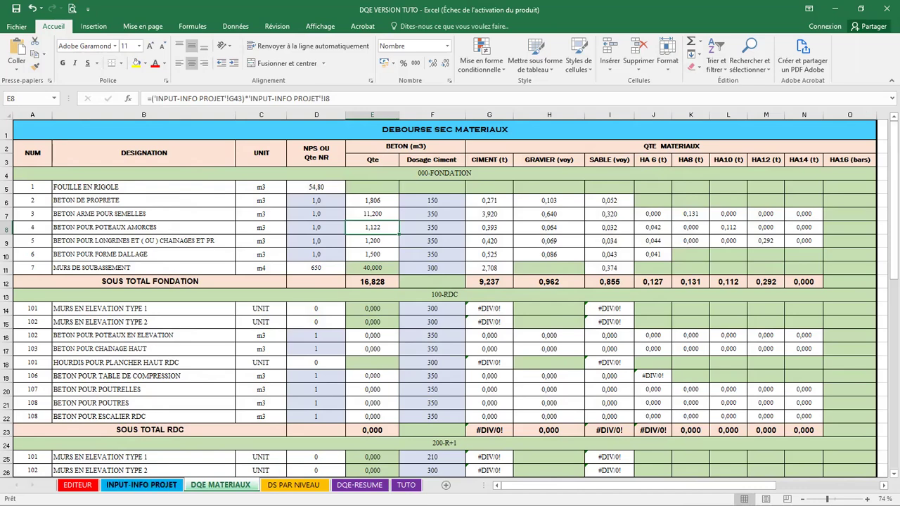
click(169, 486)
scroll(316, 317, down, 7)
scroll(357, 319, down, 6)
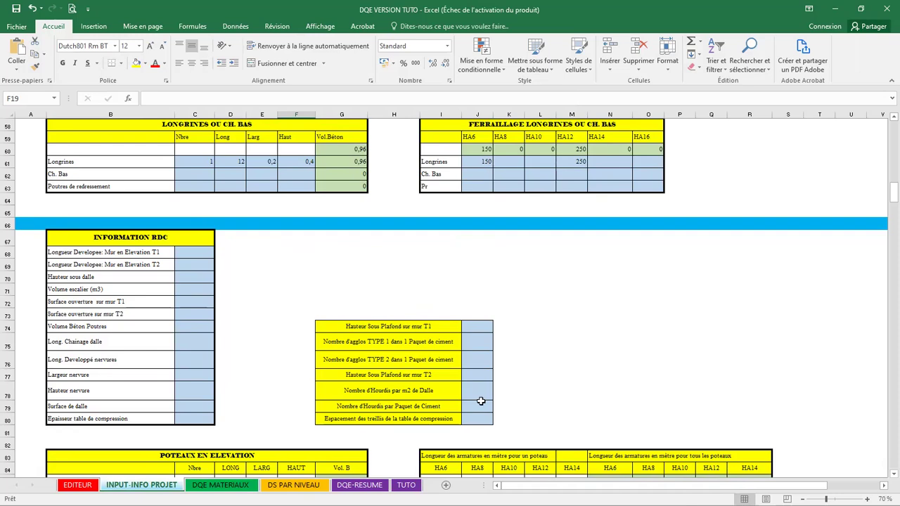
scroll(482, 351, down, 4)
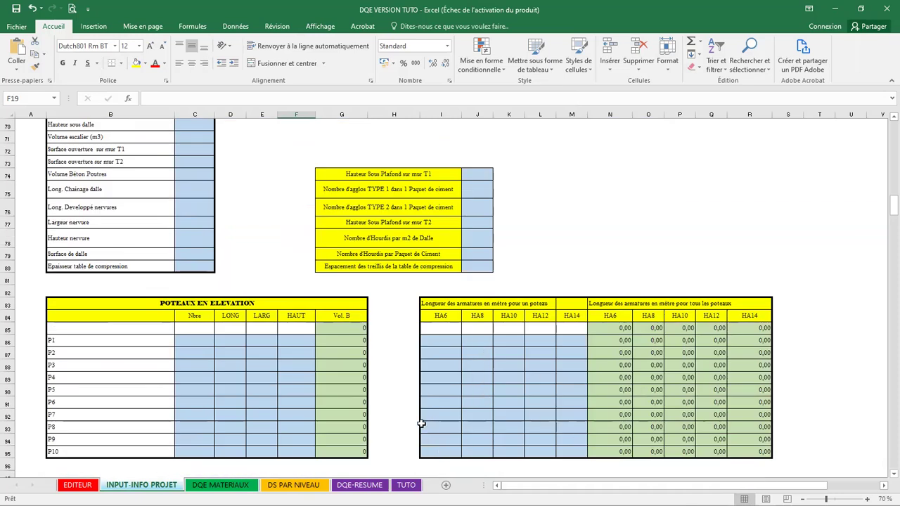
Step: Review the level subtotals on DS PAR NIVEAU and compare the foundation quantities on DQE-RESUME with those on DQE MATERIAUX
click(296, 487)
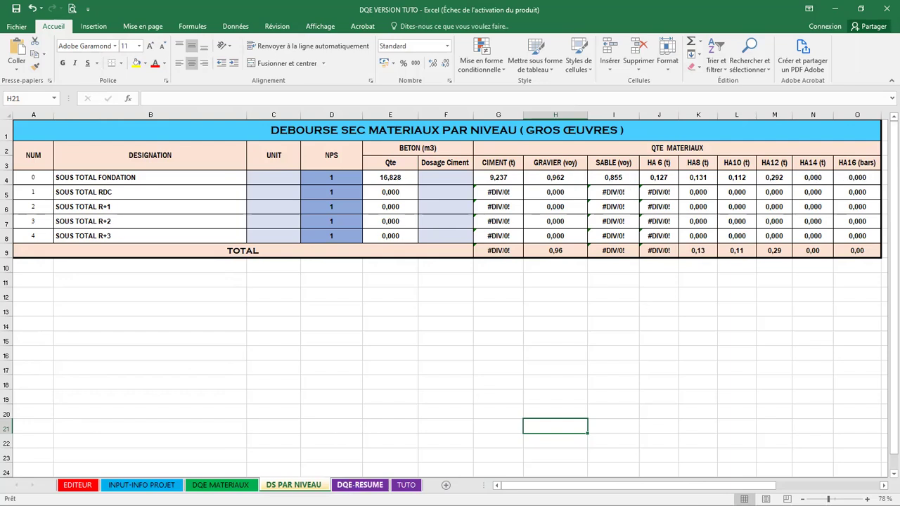
click(360, 486)
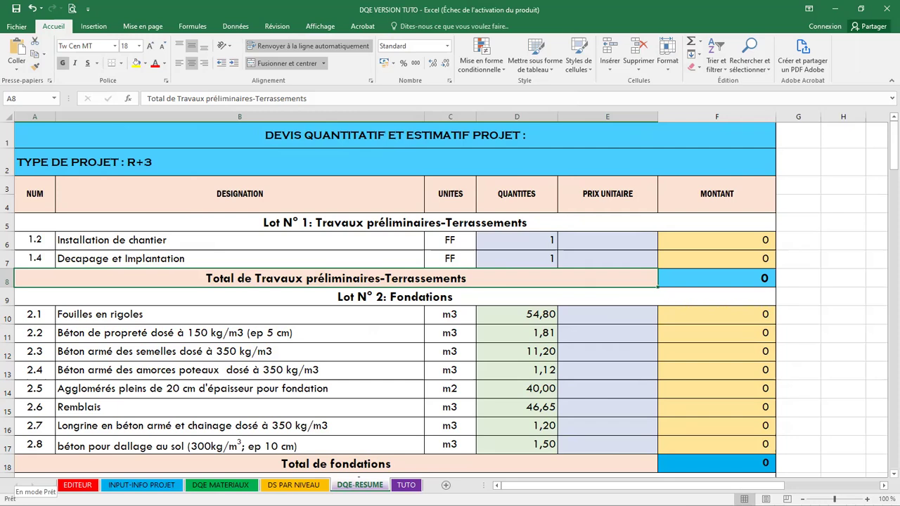
scroll(7, 461, down, 1)
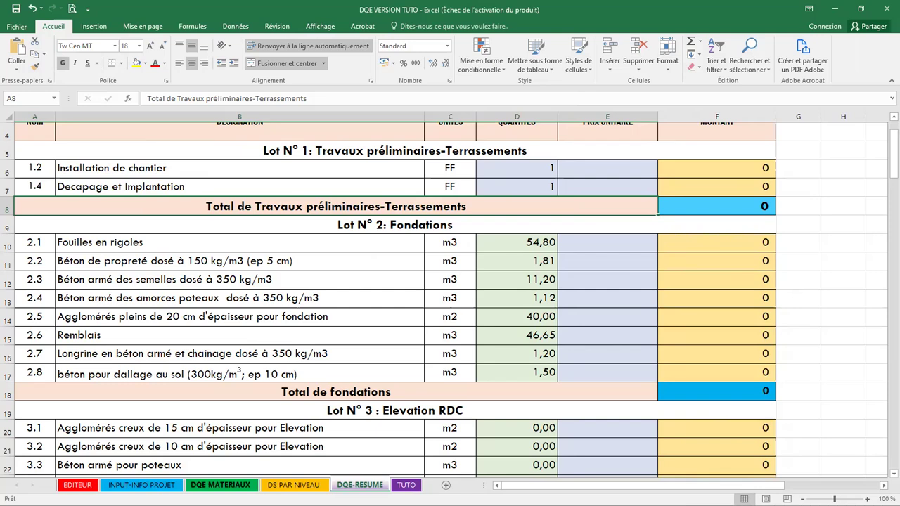
click(224, 485)
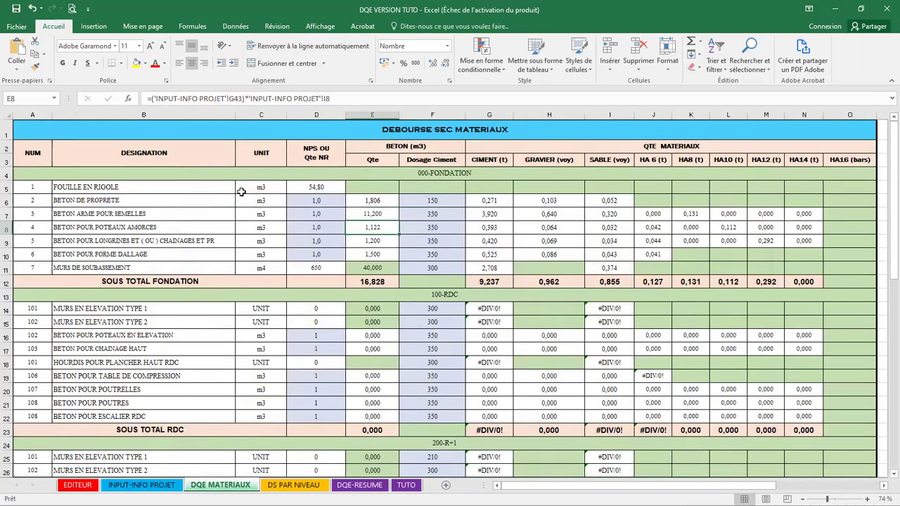
click(361, 485)
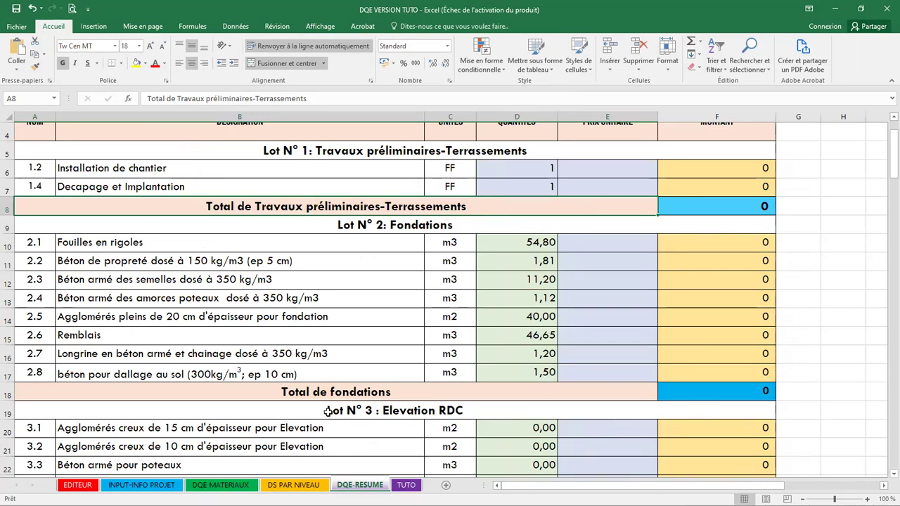
click(233, 485)
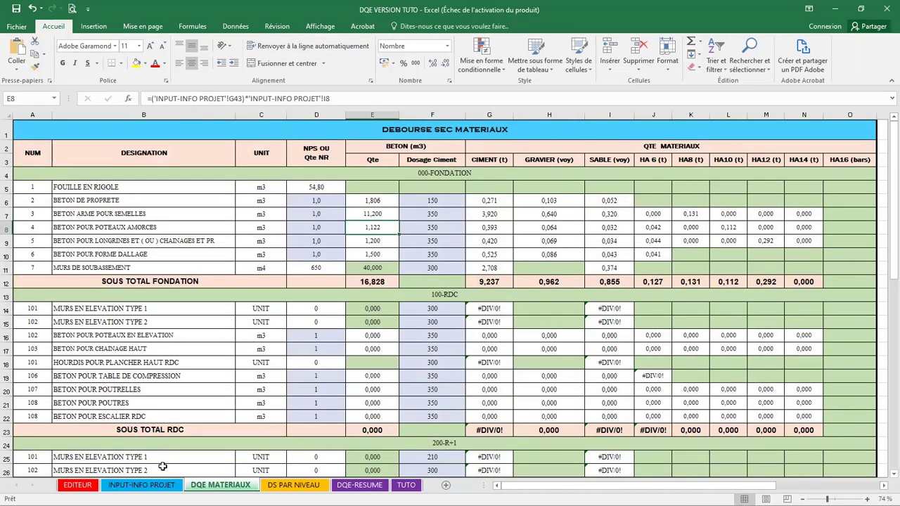
Step: Set the P1 Nbre in the POTEAUX AMORCES table to 12 and check the starter column quantities on DQE MATERIAUX
click(141, 485)
scroll(206, 322, up, 4)
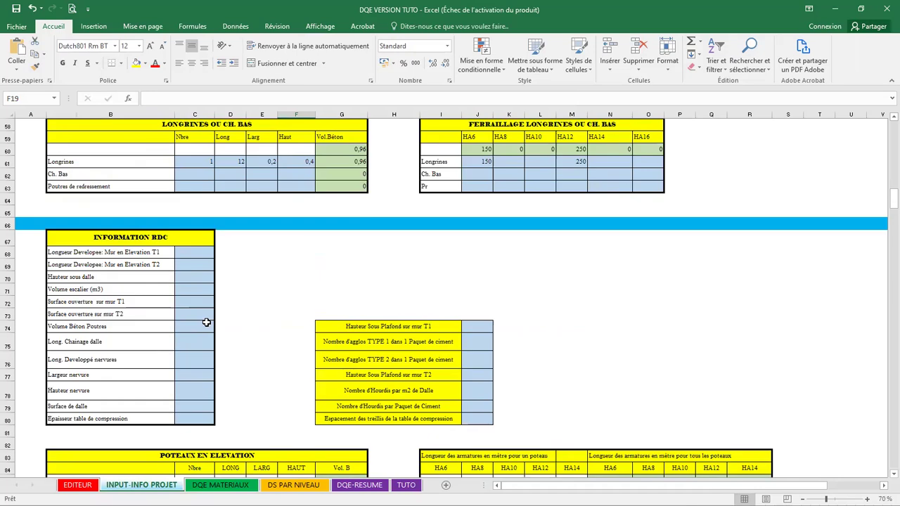
scroll(206, 322, up, 9)
click(203, 285)
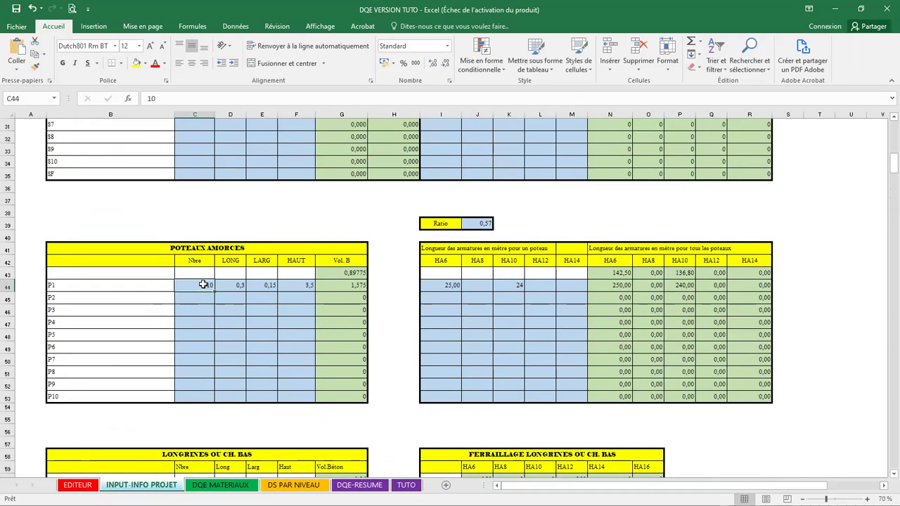
text(12)
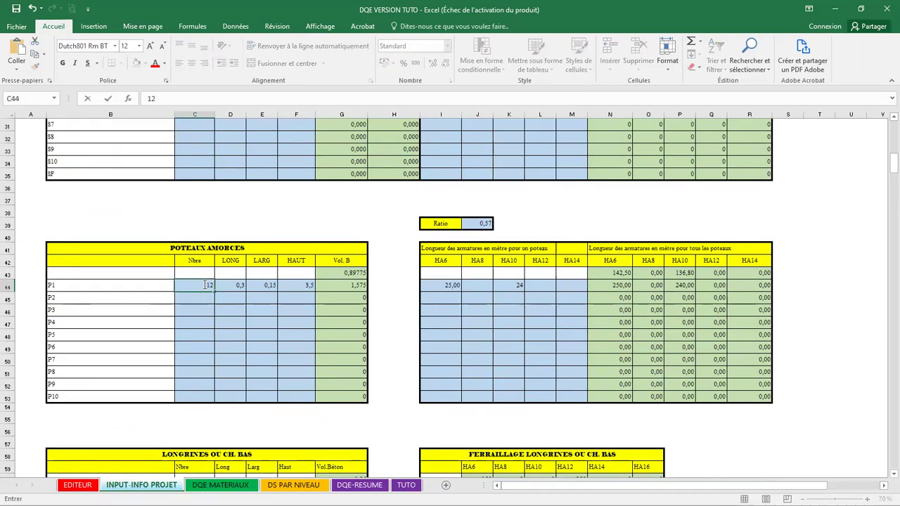
click(382, 311)
click(236, 485)
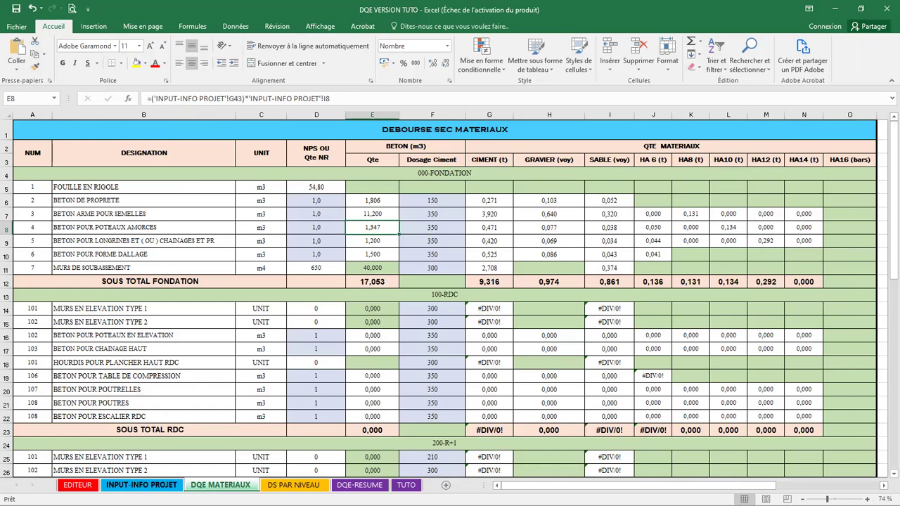
Step: Set the S1 footing Nbre to 12 on INPUT-INFO PROJET and check the foundation quantities on DQE MATERIAUX and DQE-RESUME
click(137, 485)
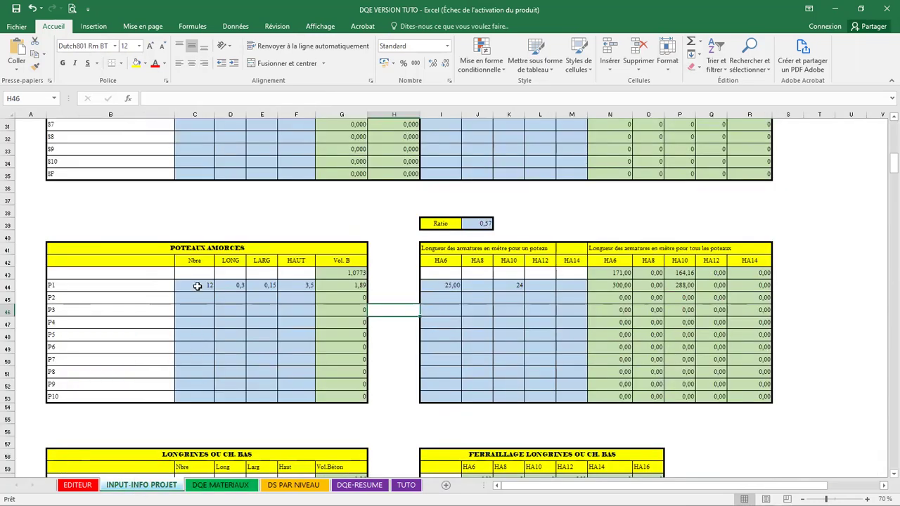
scroll(201, 281, up, 5)
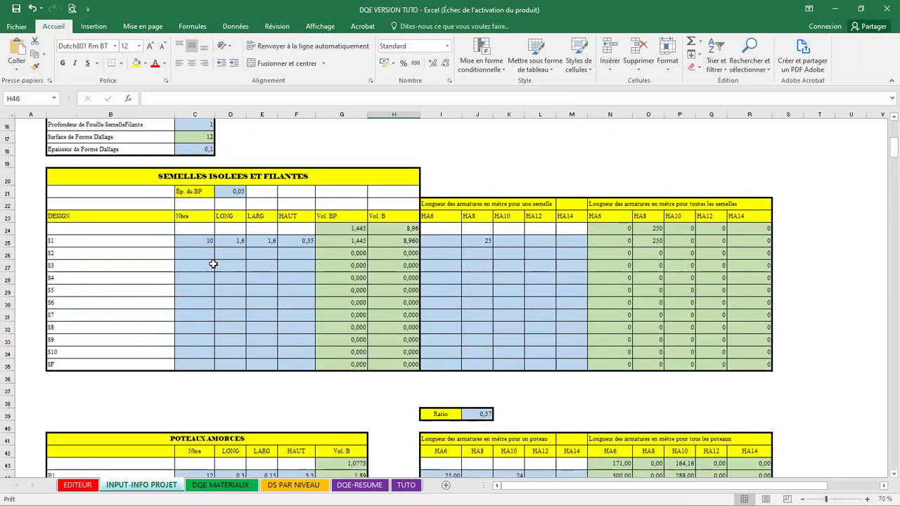
click(207, 241)
text(12)
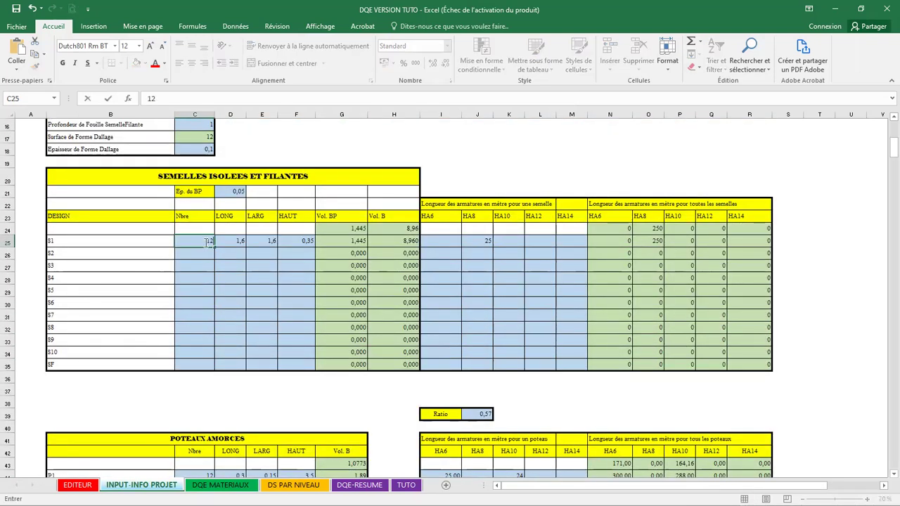
key(Return)
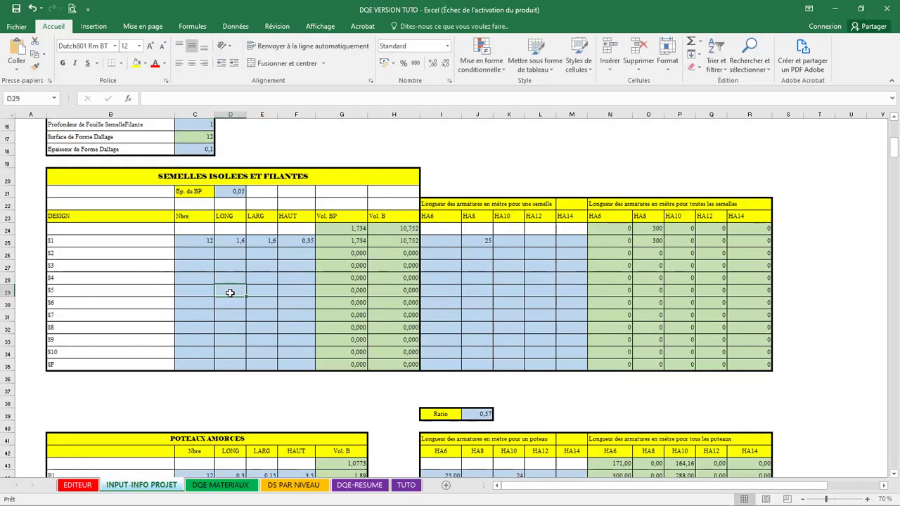
click(211, 486)
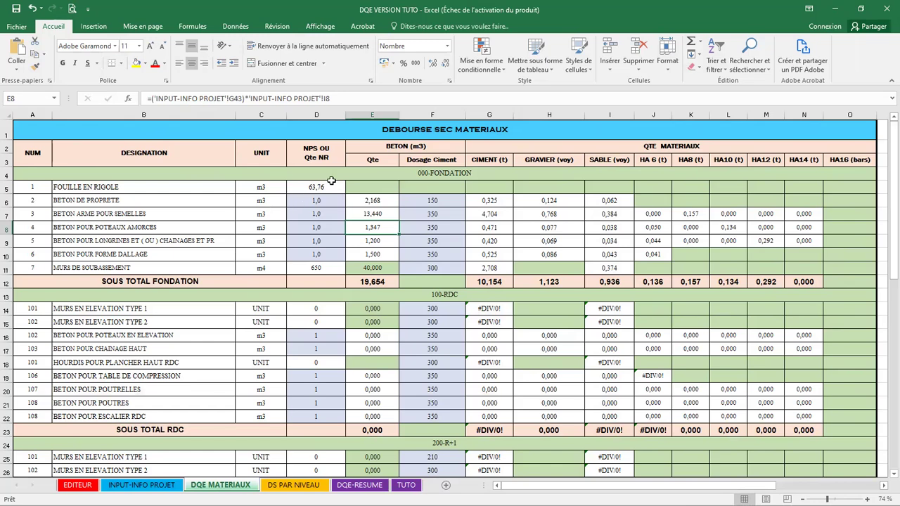
click(362, 485)
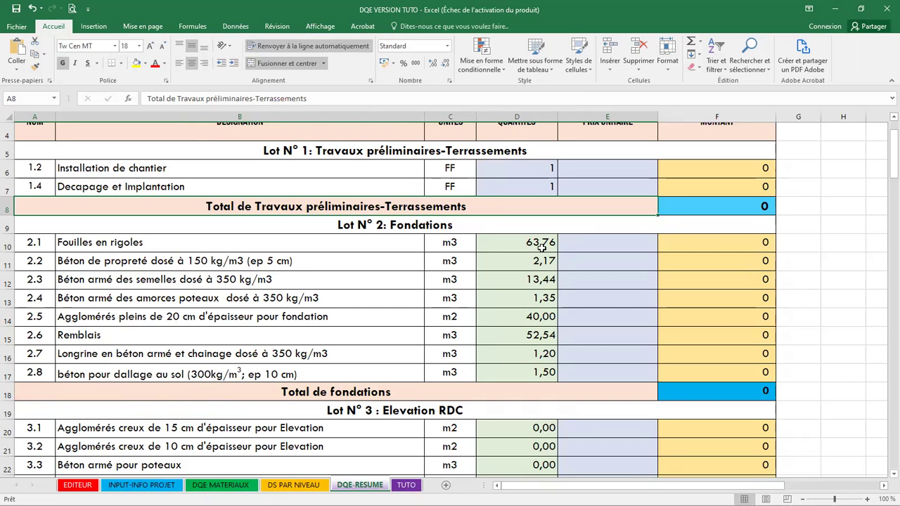